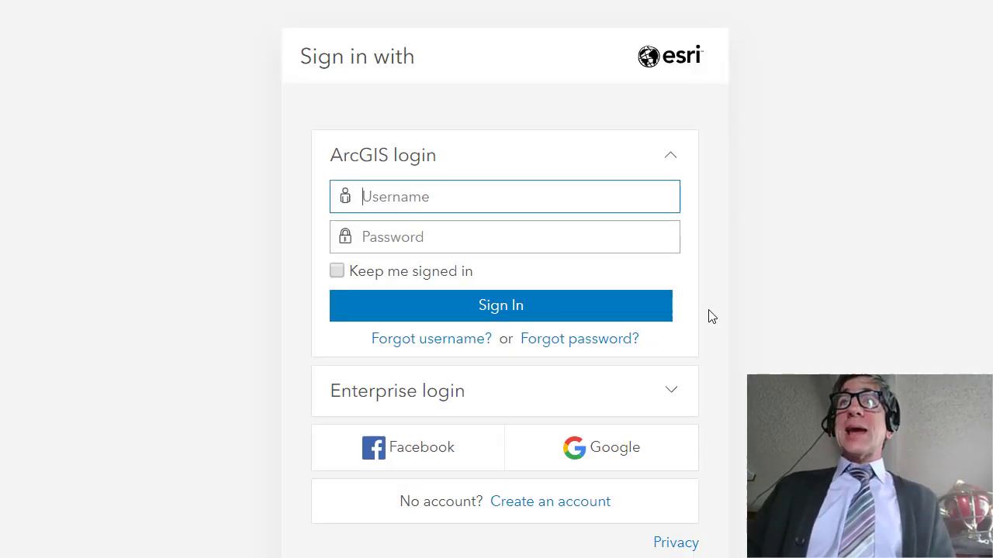
Sign in to ArcGIS Online with the account username and password to open Map Viewer
type("jjkerski")
key("Tab")
type("******")
key("Return")
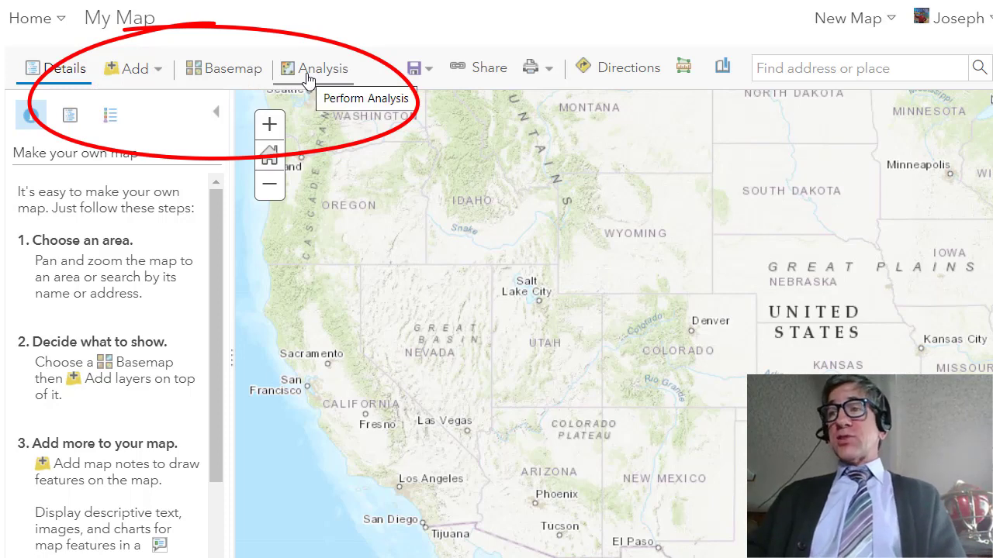
Search the Living Atlas layer collection for 'modis', returning 18 layers
left_click(152, 71)
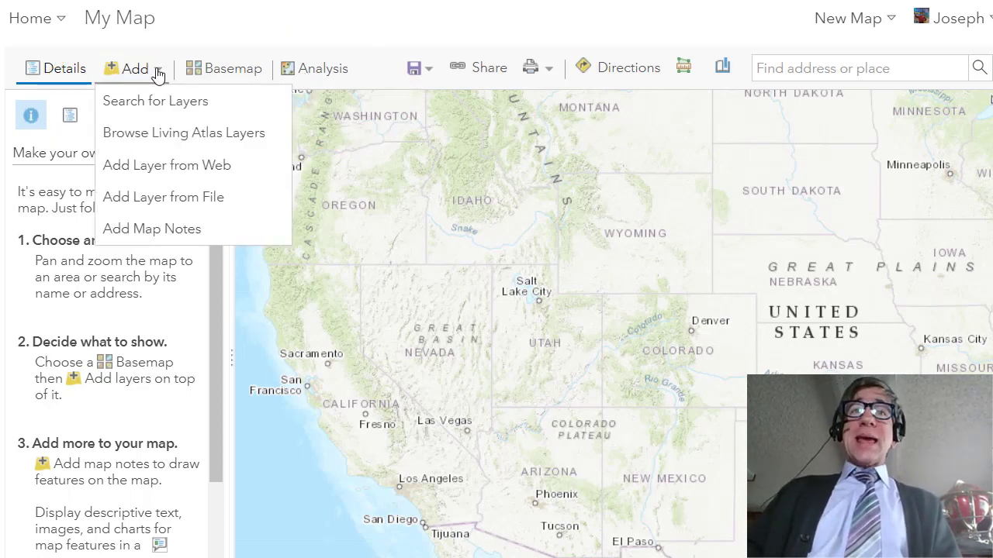
left_click(161, 136)
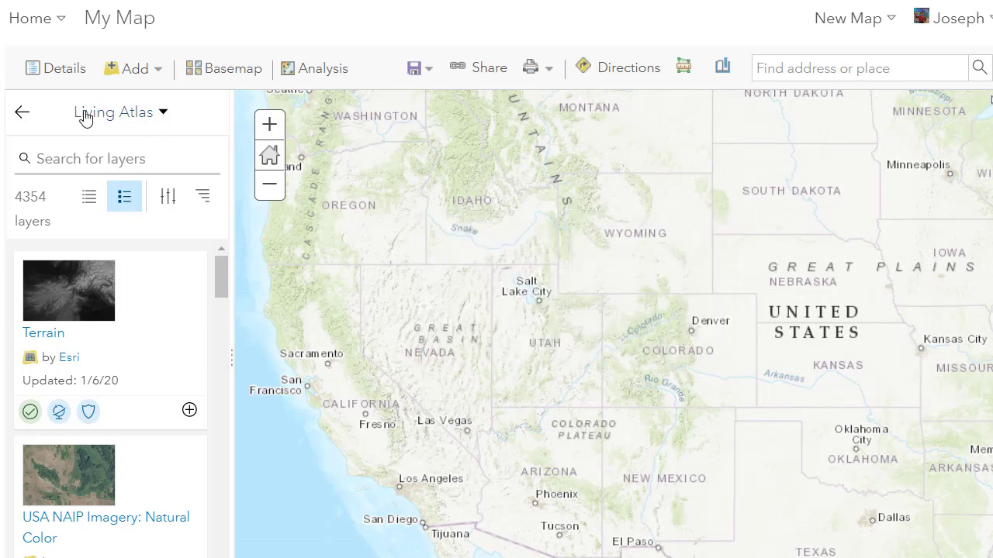
left_click(100, 162)
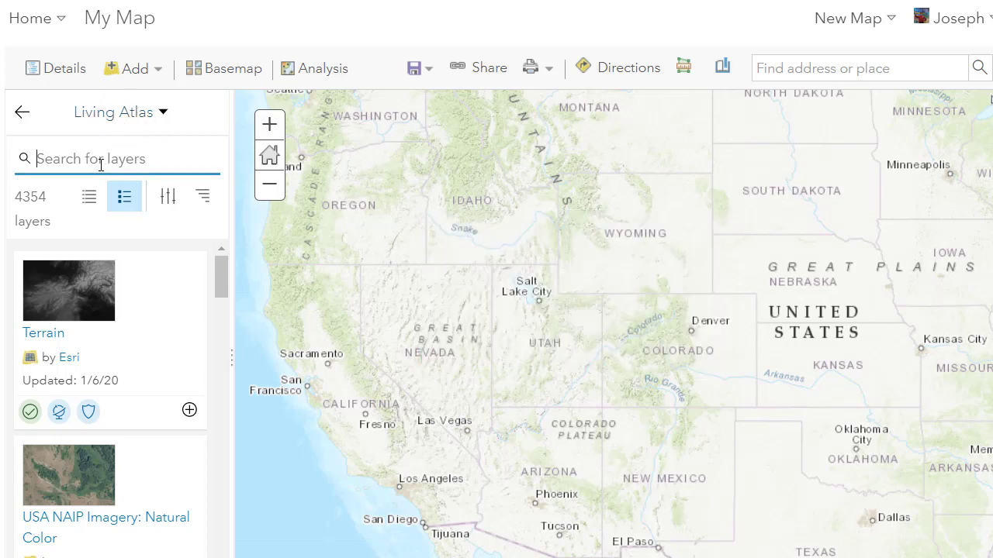
type("modis")
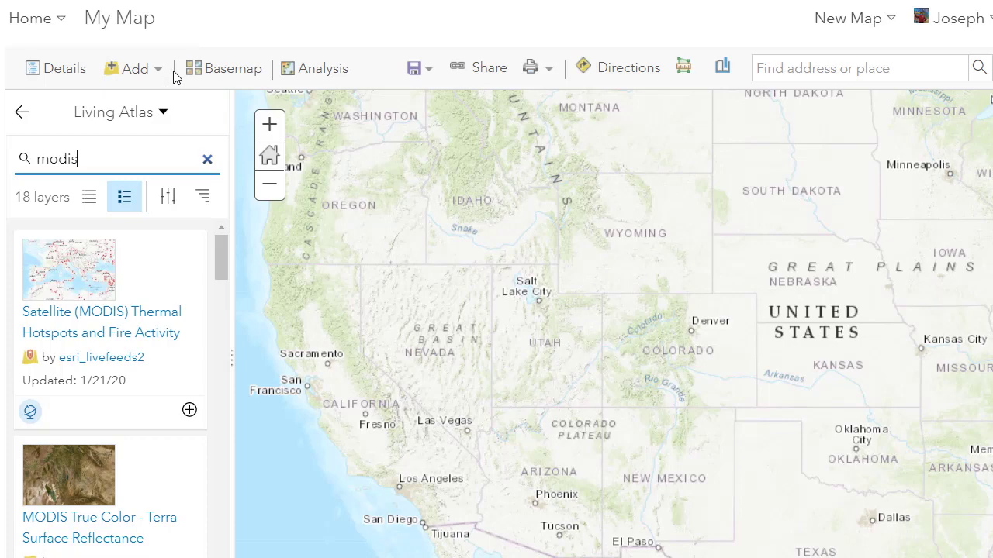
Add the Satellite (MODIS) Thermal Hotspots and Fire Activity layer and pan south toward Mexico and Texas
left_click(126, 319)
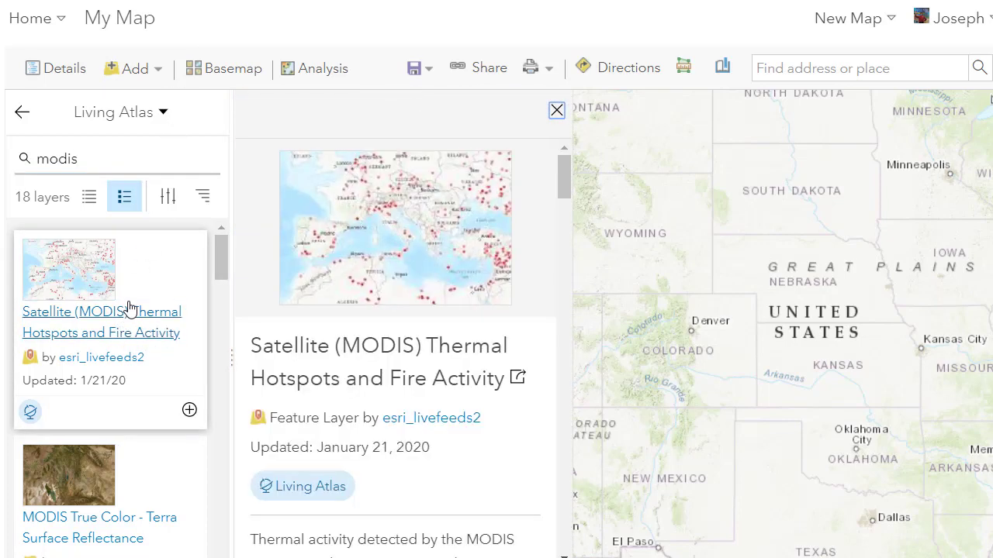
scroll(401, 513, "down", 5)
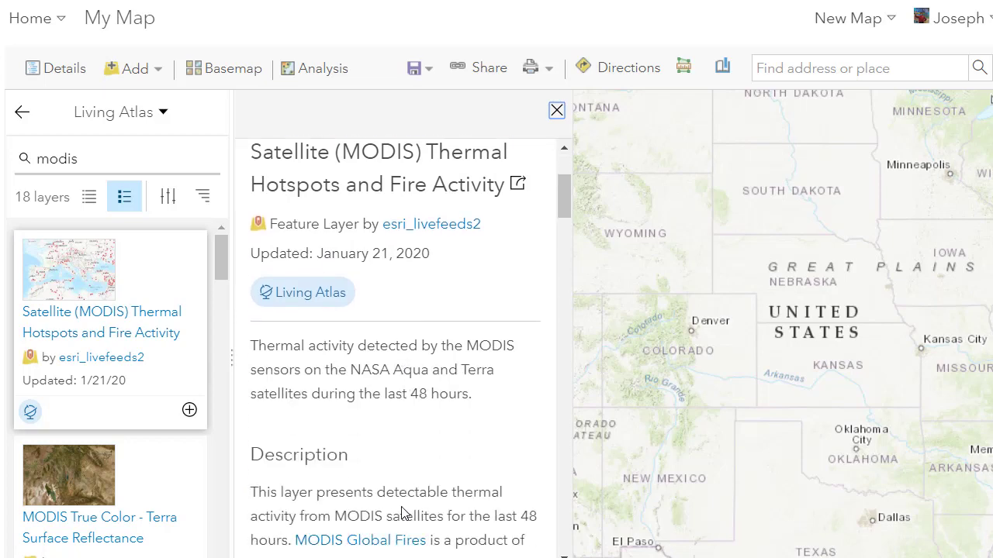
scroll(402, 507, "down", 5)
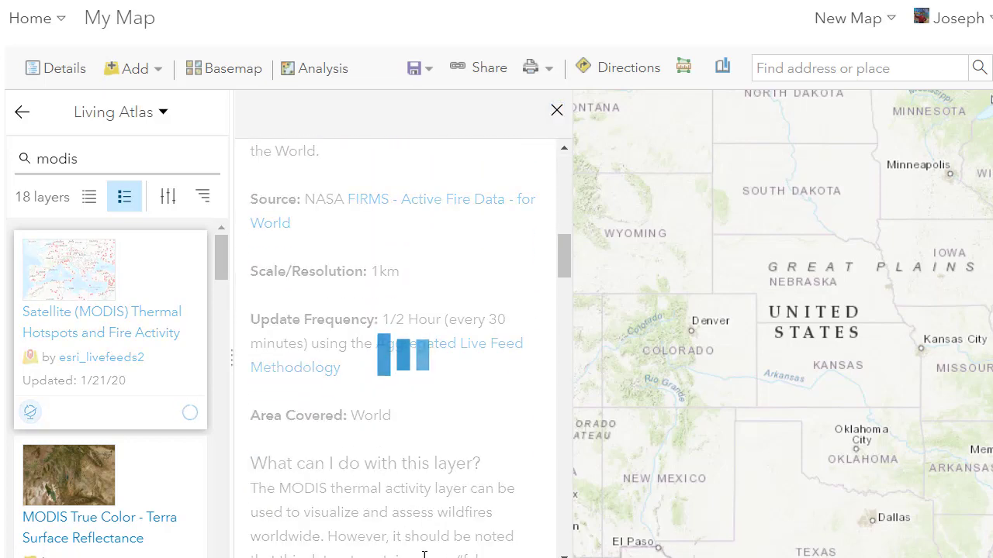
left_click(556, 111)
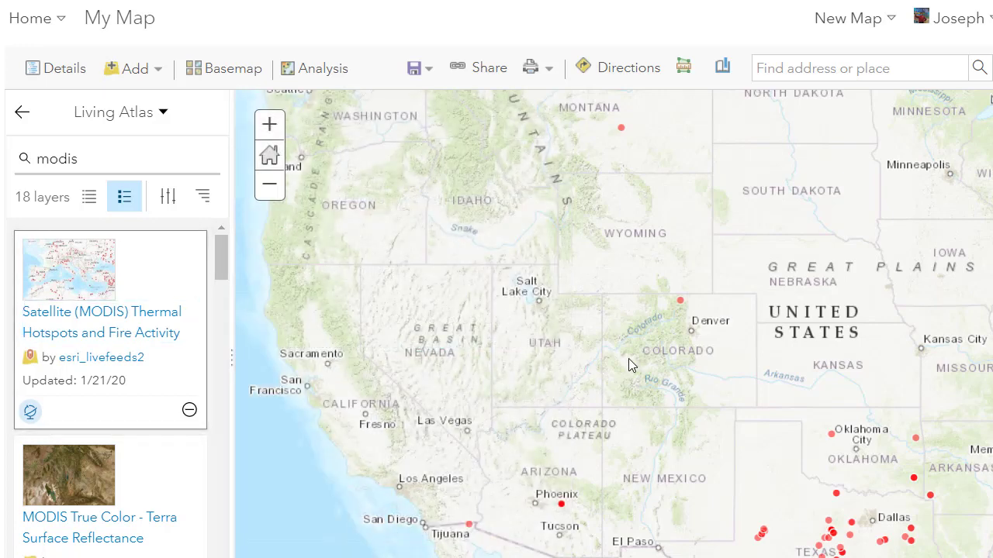
left_click_drag(631, 365, 656, 204)
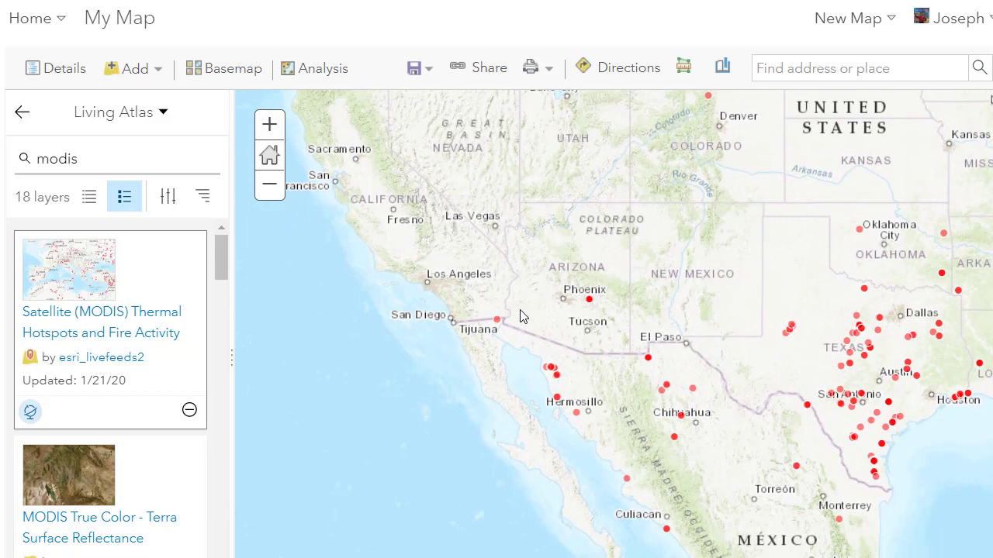
Search for 'australia' and zoom the map into eastern Australia
left_click(804, 68)
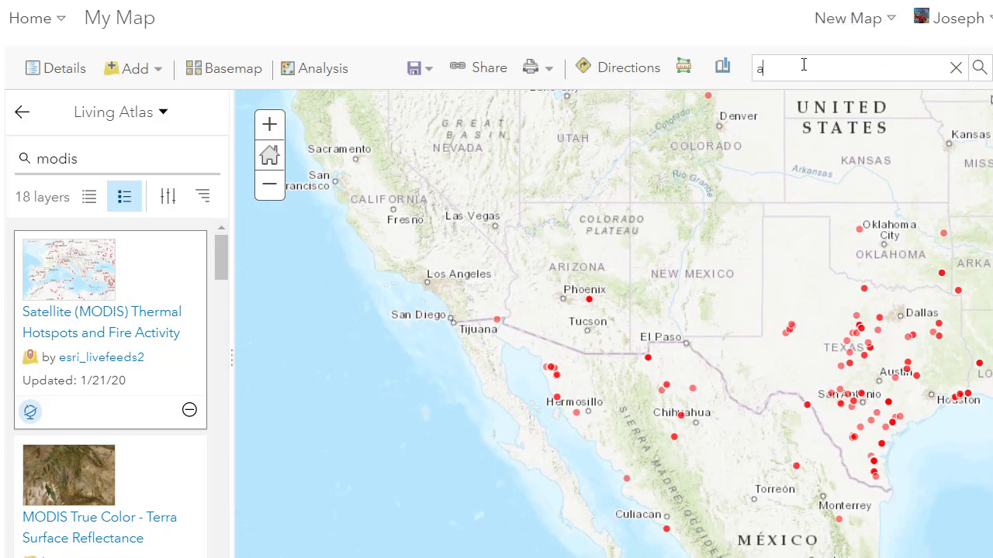
type("australia")
key("Return")
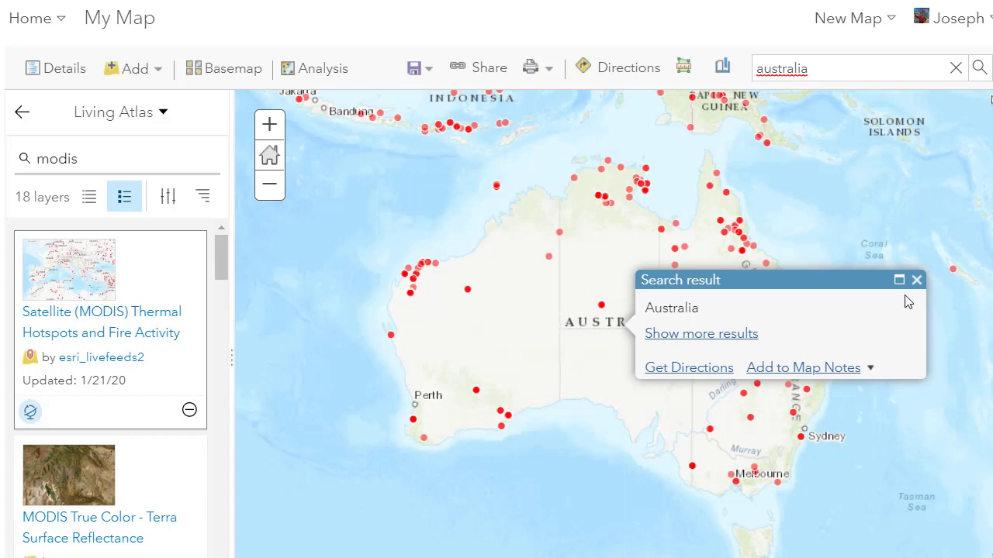
left_click(916, 280)
left_click_drag(675, 339, 589, 294)
scroll(671, 322, "up", 2)
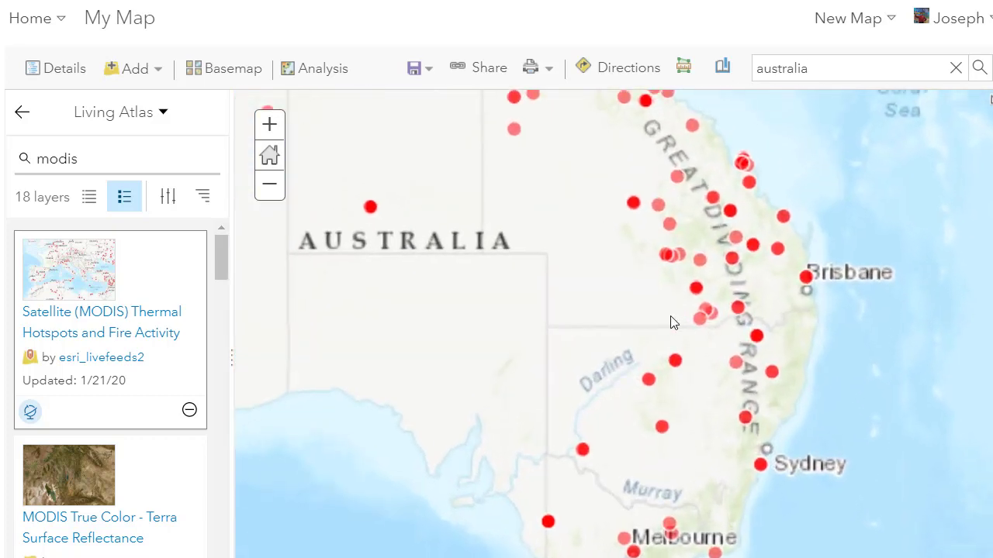
Inspect hotspot pop-ups in Queensland, near Canberra and in Victoria, then centre on inland New South Wales
left_click(710, 269)
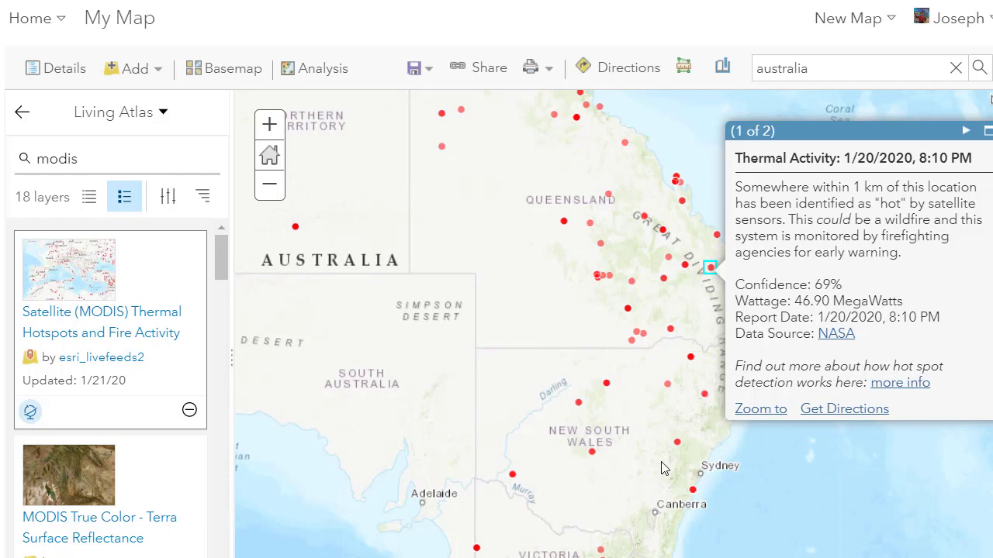
left_click(693, 491)
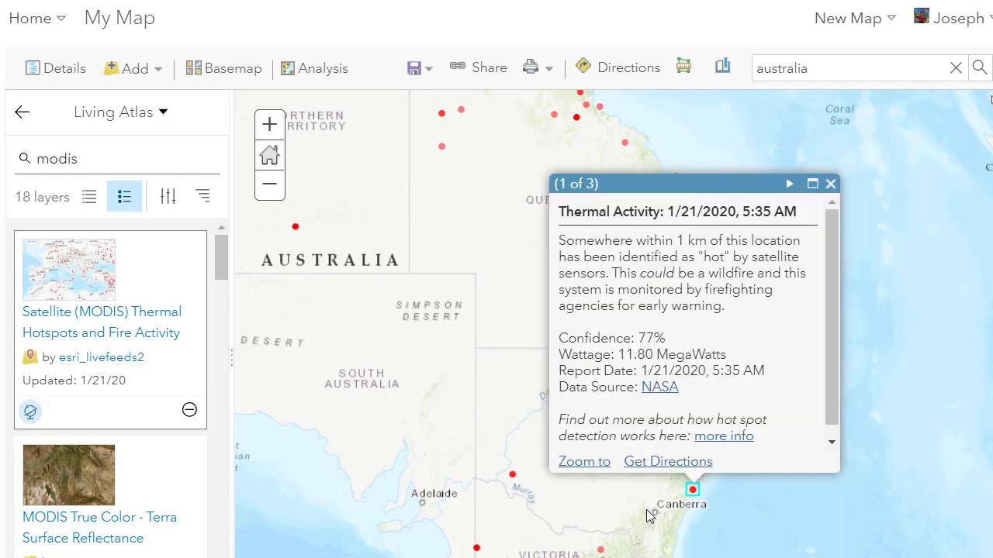
scroll(735, 419, "down", 1)
left_click(601, 550)
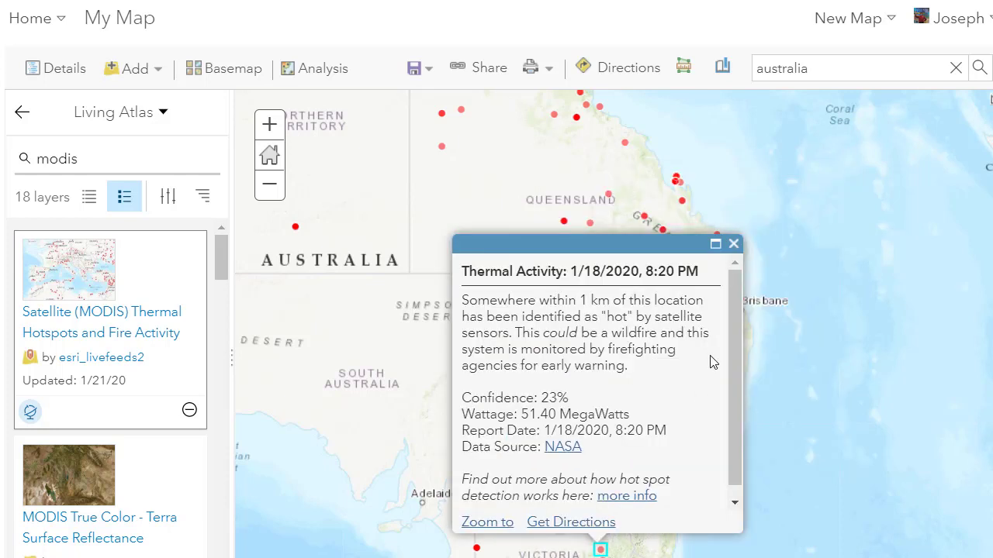
left_click(733, 245)
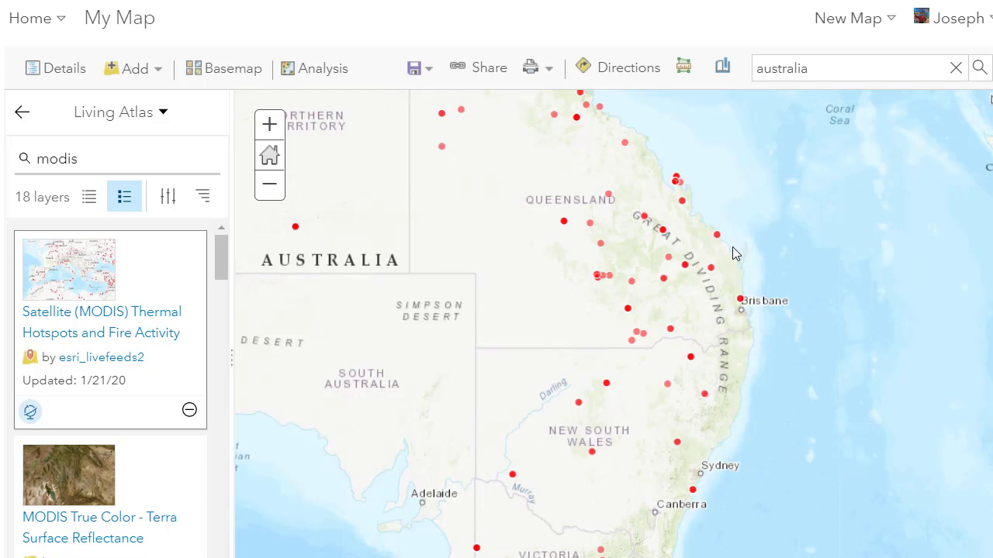
scroll(710, 420, "up", 2)
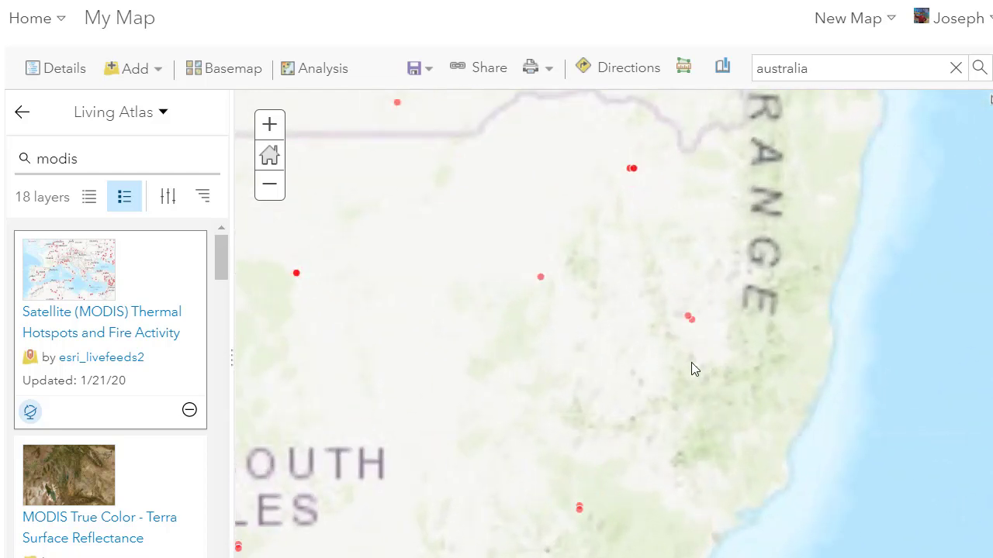
left_click_drag(691, 366, 778, 414)
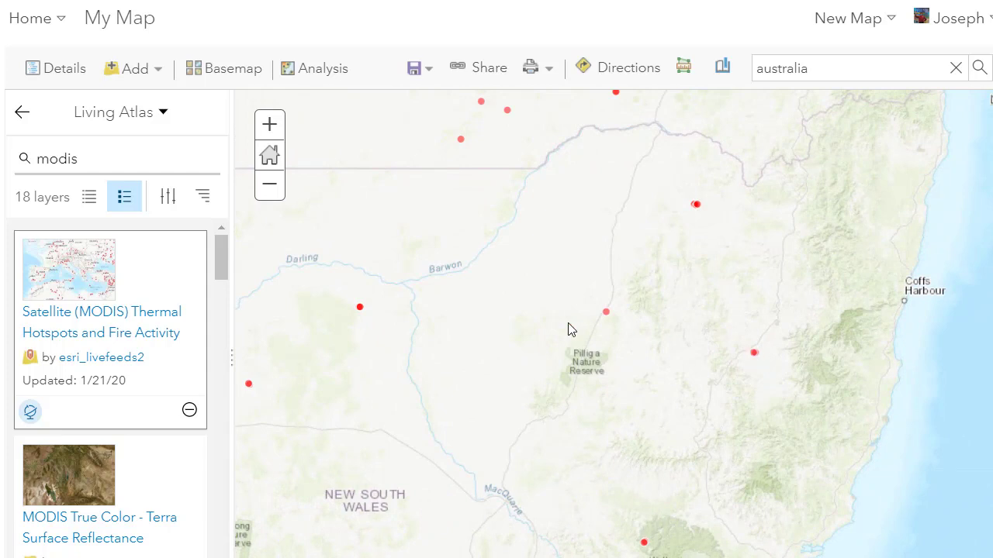
Search all of ArcGIS Online for 'ecoregions', add Terrestrial Ecoregions, and show the legend
left_click(136, 77)
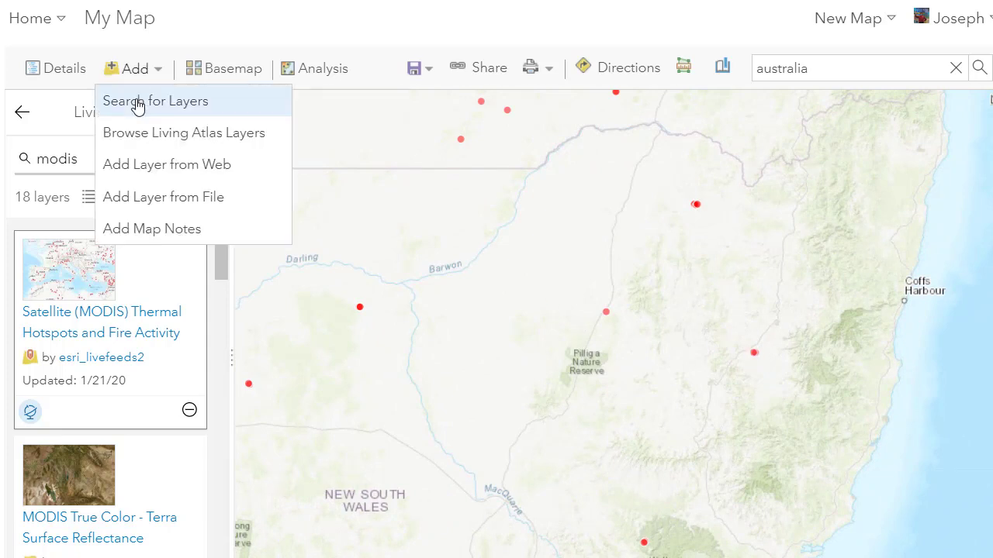
left_click(137, 102)
left_click(97, 166)
key("ctrl+a")
type("ecoregions")
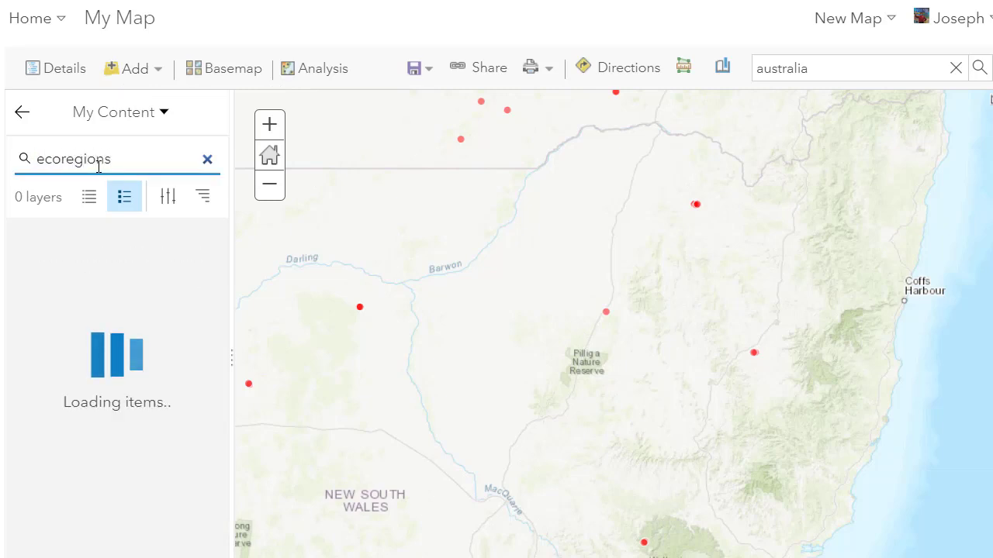
left_click(122, 117)
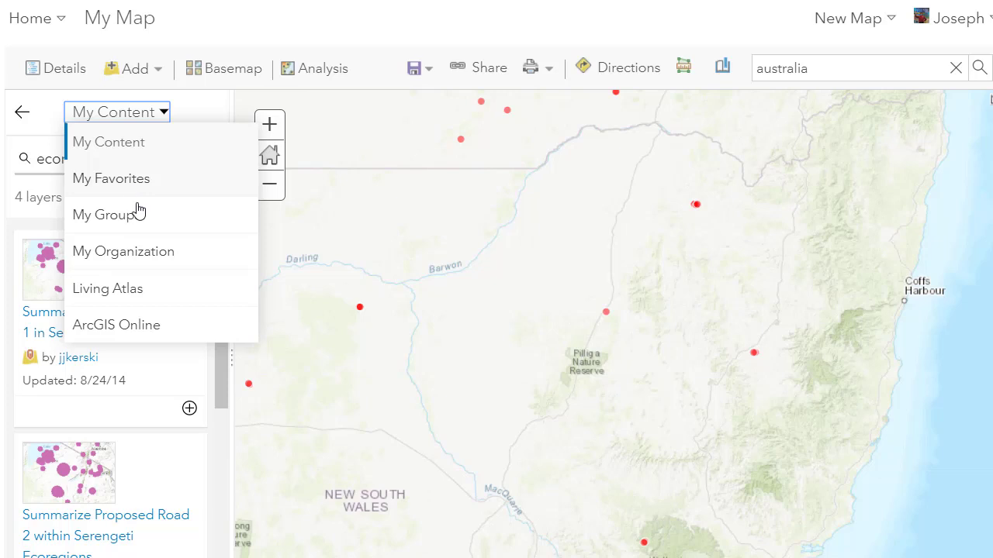
left_click(137, 325)
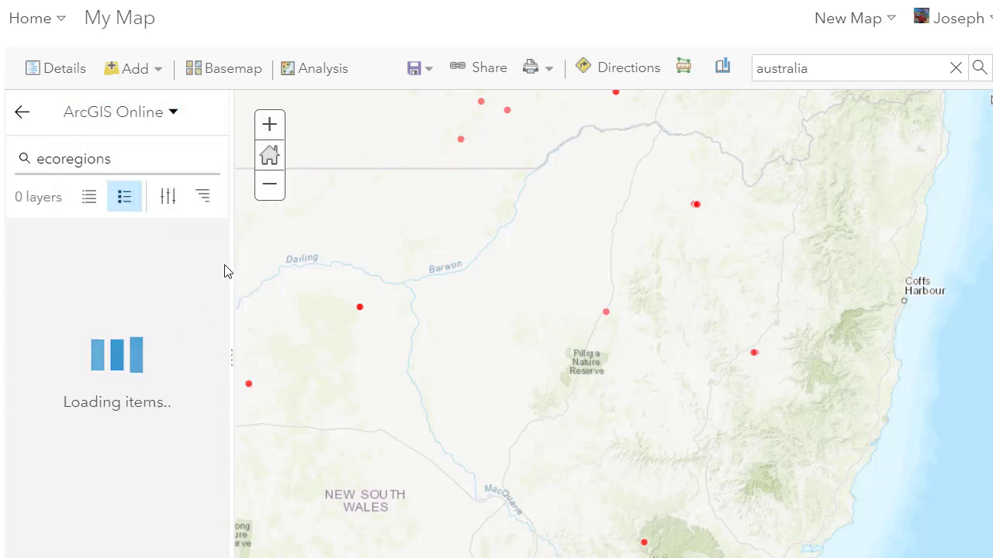
scroll(133, 428, "down", 6)
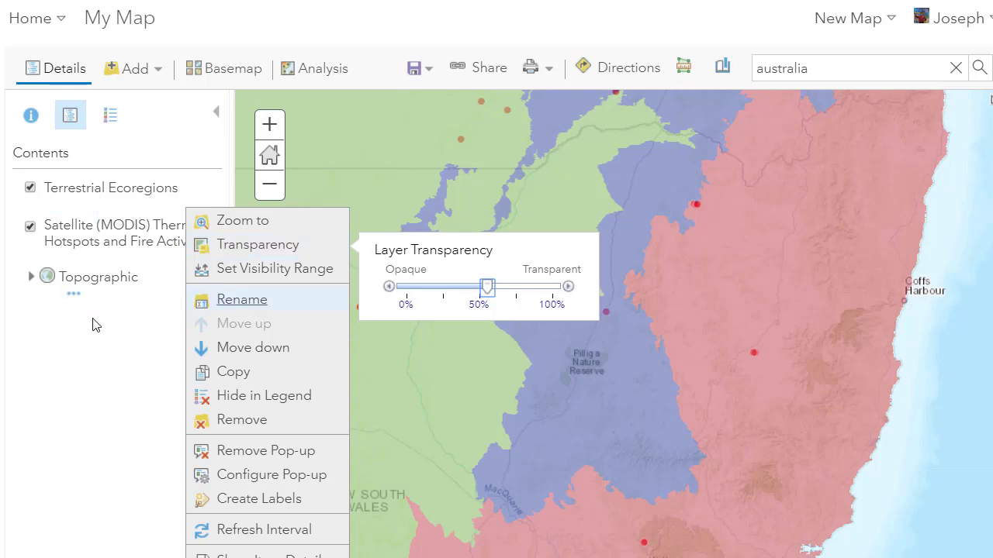
left_click(102, 341)
left_click(110, 116)
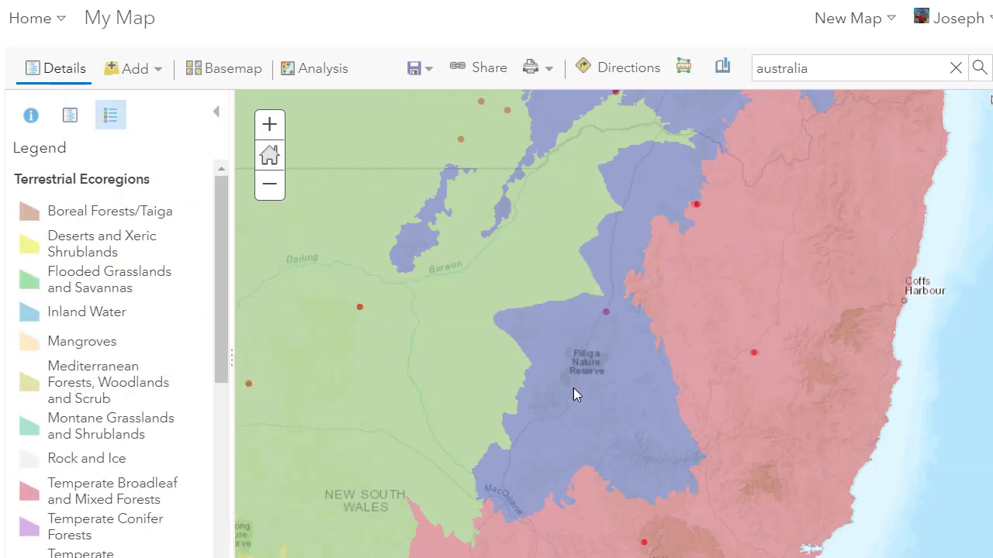
Inspect the pop-ups of four ecoregions, including Southeast Australia Temperate Savanna and Temperate Forests
left_click(735, 398)
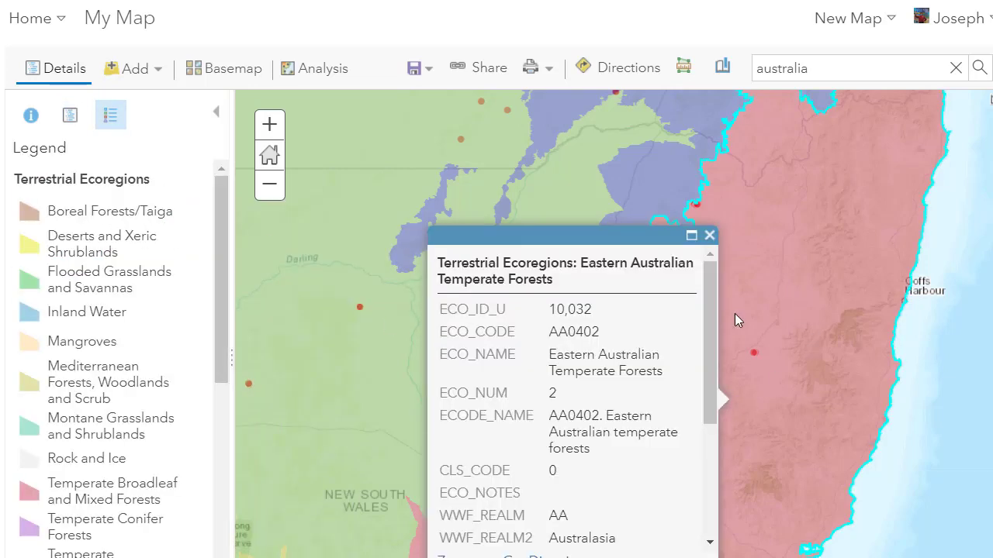
left_click(660, 198)
left_click(381, 359)
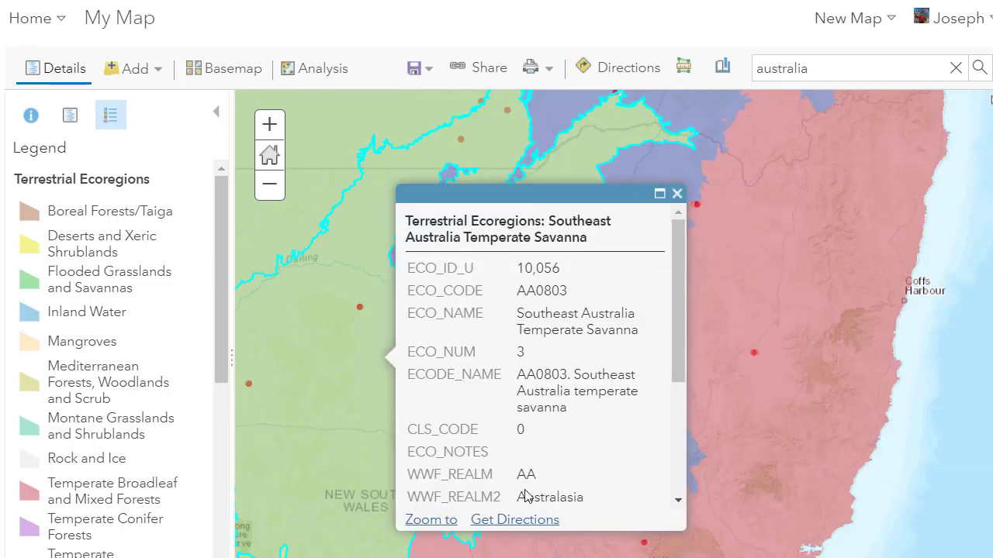
left_click(547, 555)
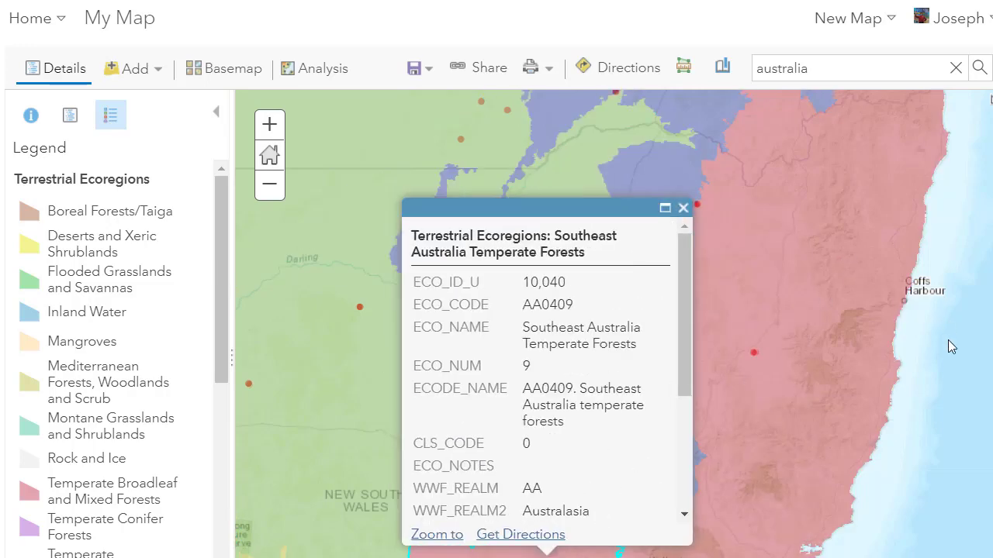
Pan north to Brisbane and inspect Eastern Australian Temperate Forests, Brigalow Tropical Savanna and Mulga Shrublands
left_click_drag(949, 346, 927, 555)
left_click_drag(789, 319, 805, 498)
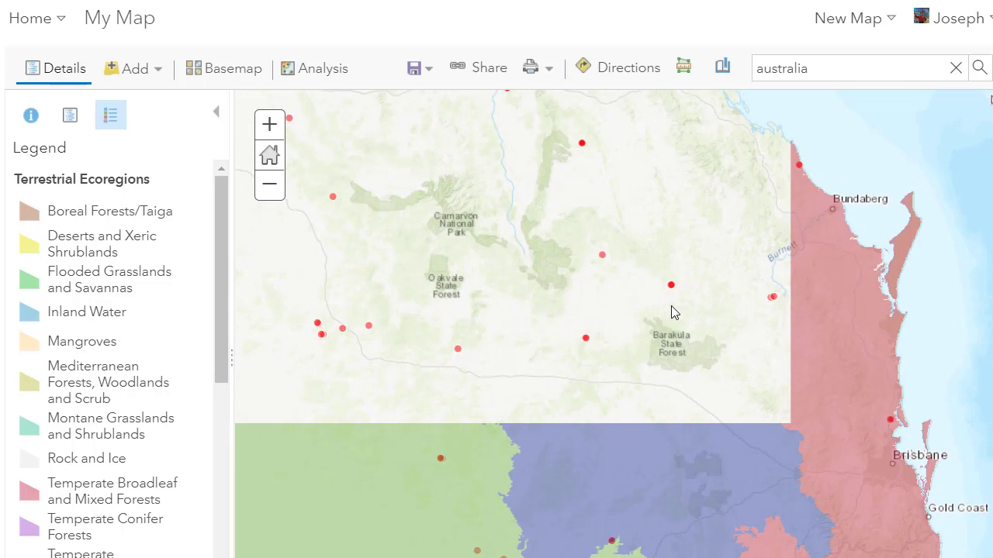
left_click(842, 402)
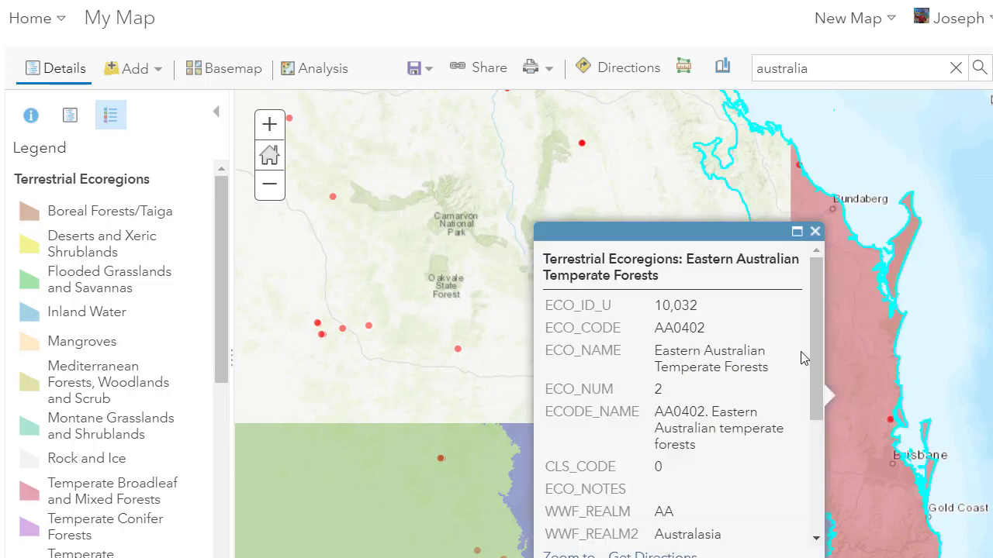
left_click(426, 349)
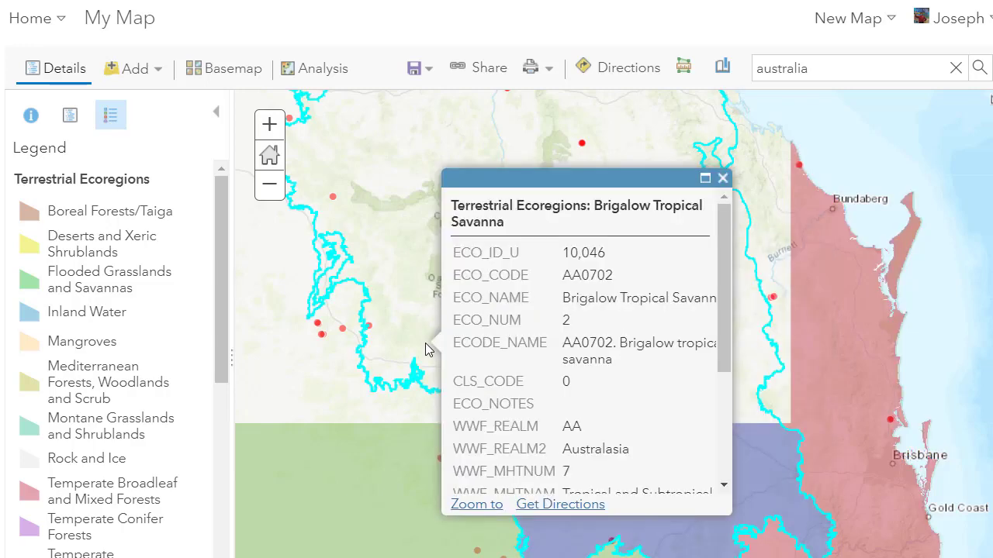
left_click(478, 548)
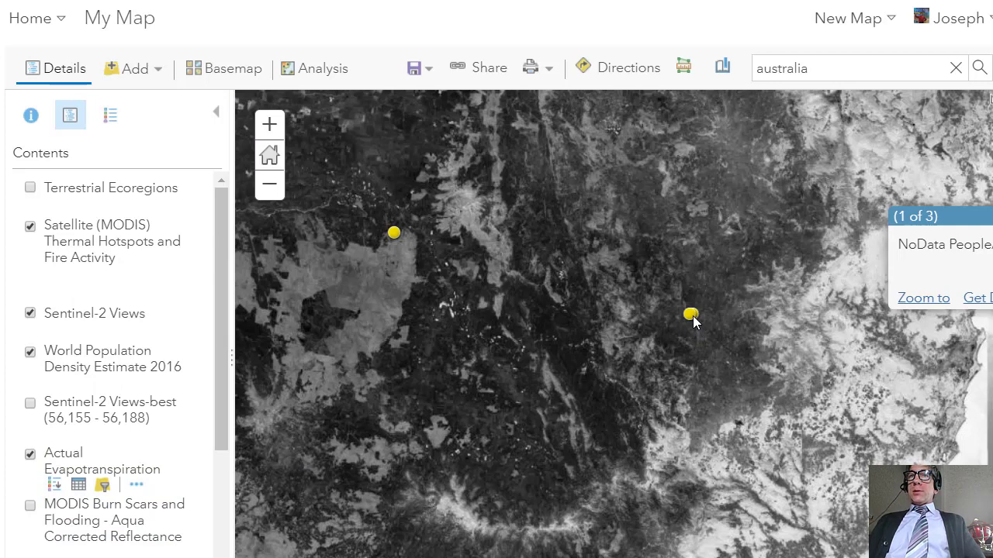
Page through the yellow hotspot's six pop-up records to the Sentinel-2 image from 24 Sep 2018
left_click(692, 318)
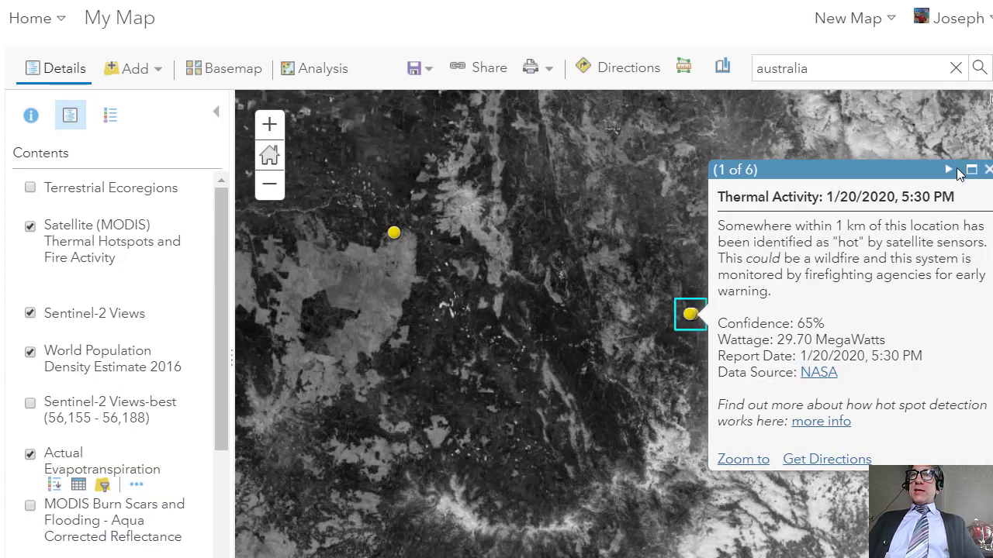
left_click(950, 170)
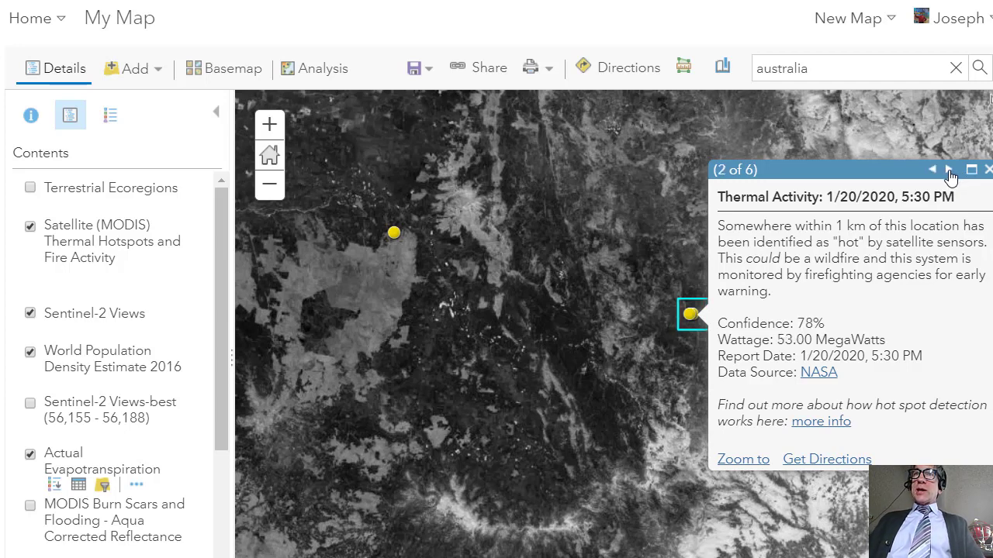
left_click(950, 172)
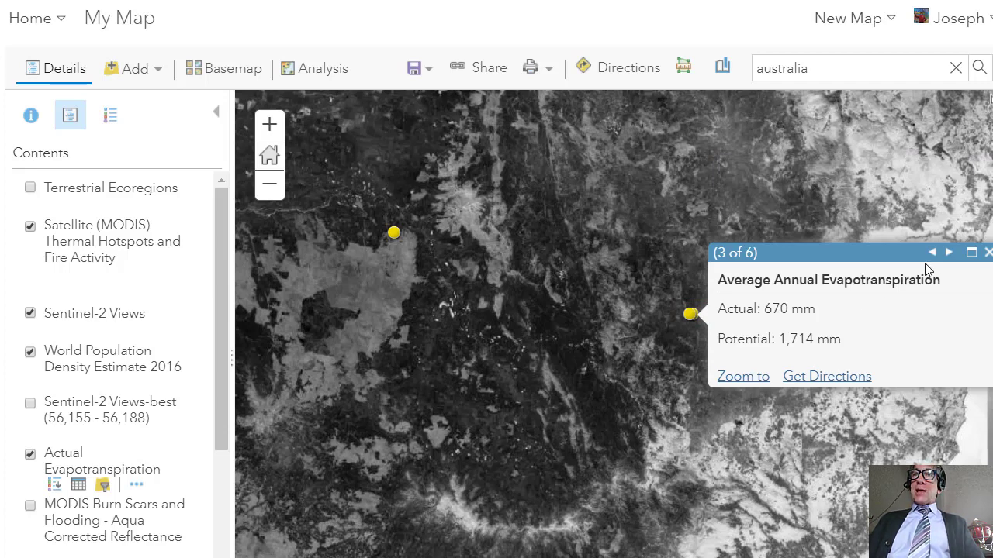
left_click(948, 253)
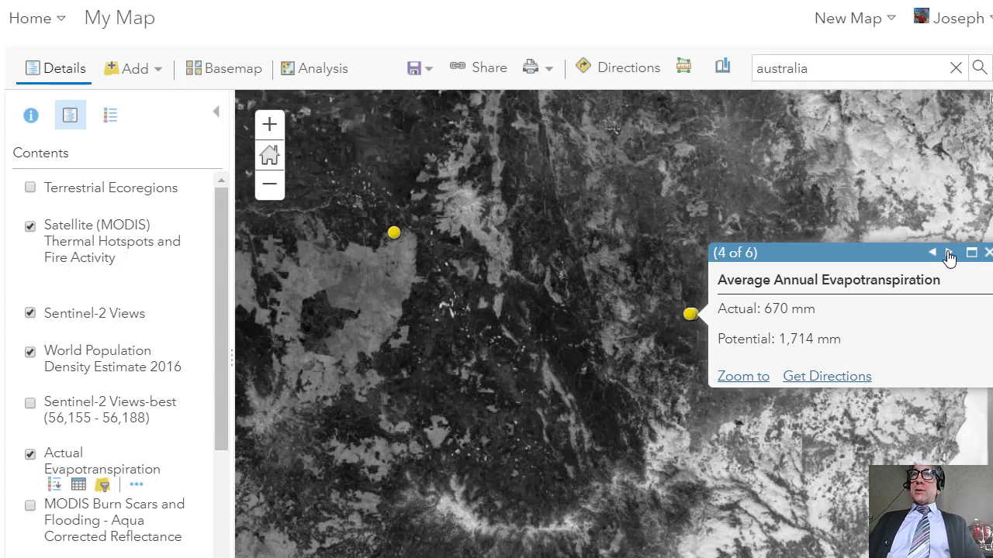
left_click(948, 254)
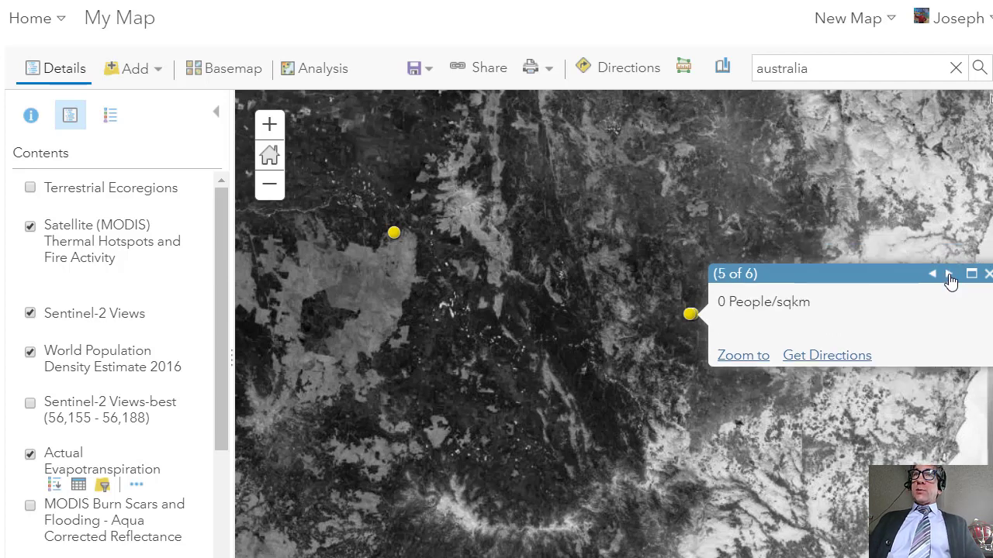
left_click(948, 273)
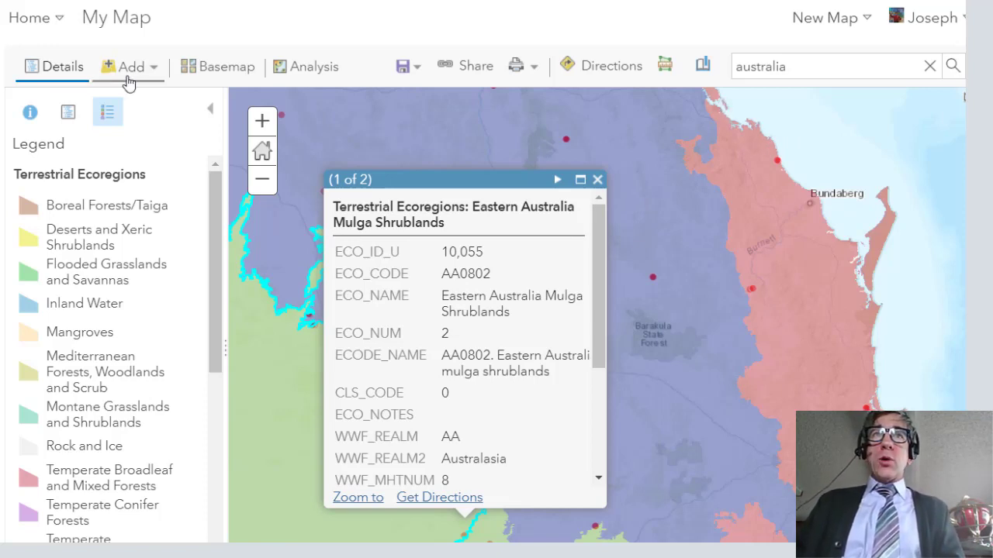
Hide the Terrestrial Ecoregions layer in the map contents
left_click(69, 112)
mouse_move(49, 205)
left_click(29, 183)
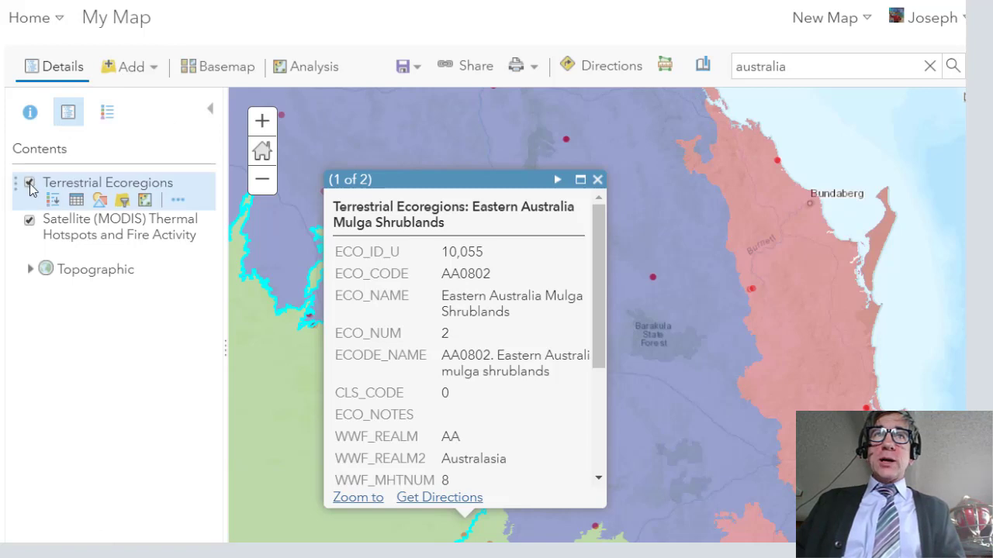
Search Living Atlas for 'sentinel-2' and add the Sentinel-2 Views imagery layer
left_click(136, 70)
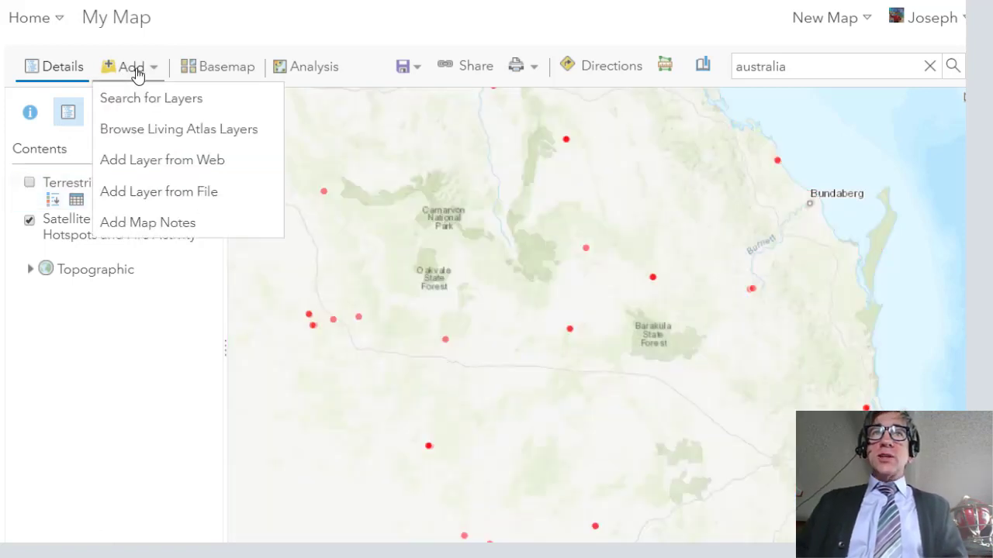
left_click(162, 138)
left_click(114, 155)
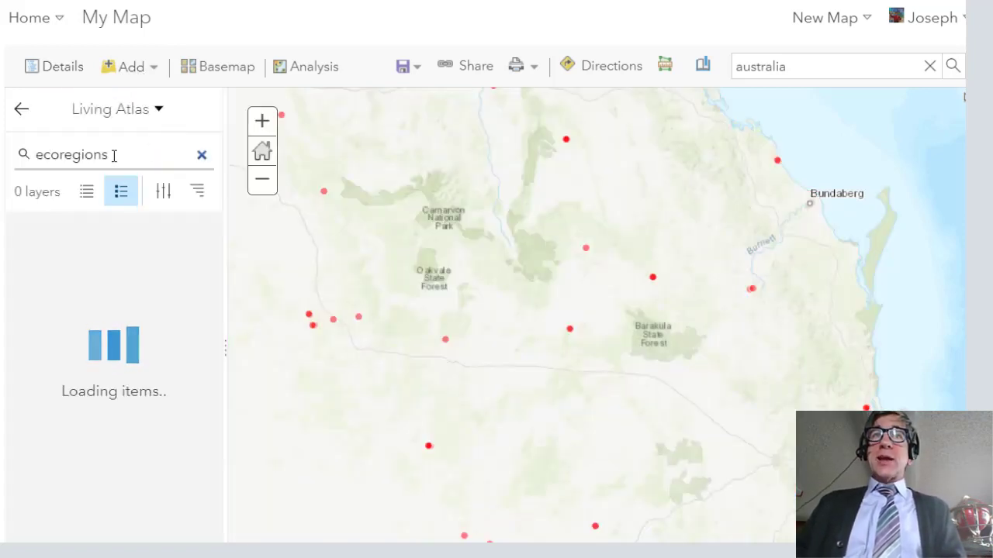
double_click(114, 155)
type("sentinel-2")
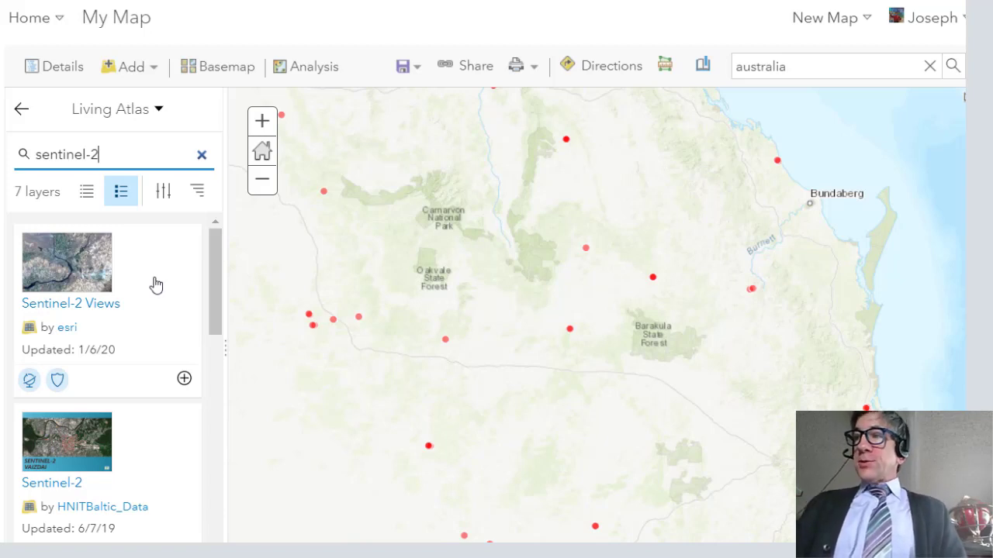
left_click(183, 379)
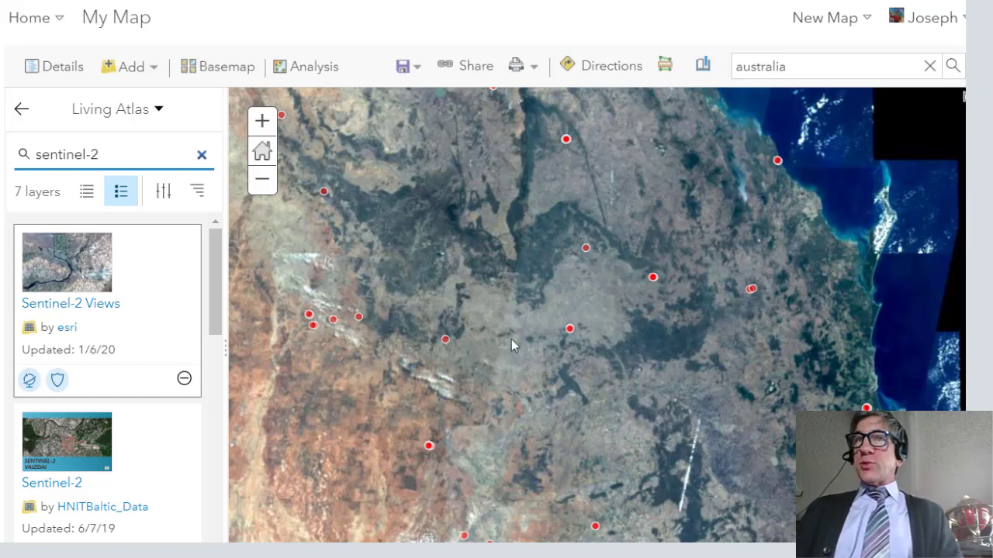
Zoom into the Sentinel-2 imagery around two hotspots, recentre on them, then zoom out one level
scroll(764, 304, "up", 2)
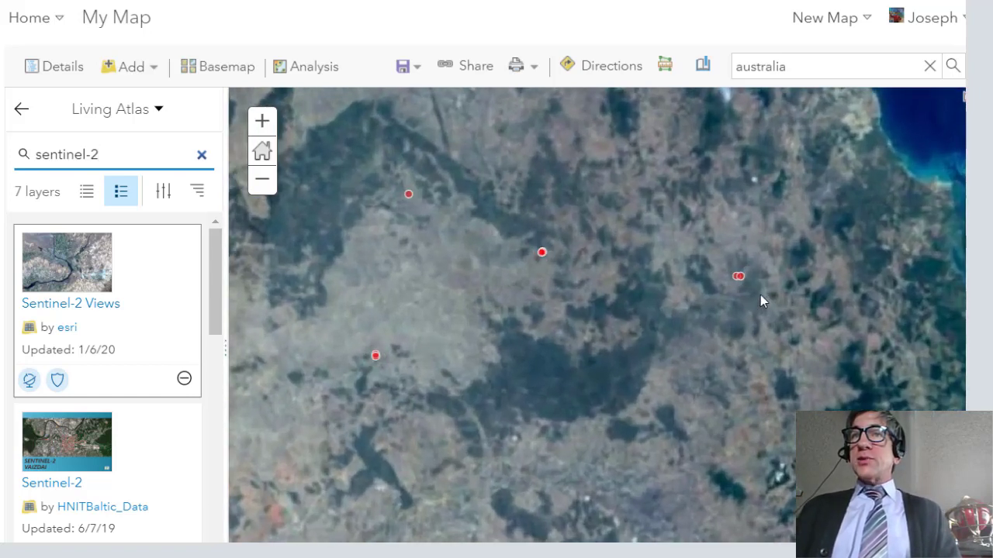
scroll(744, 281, "up", 4)
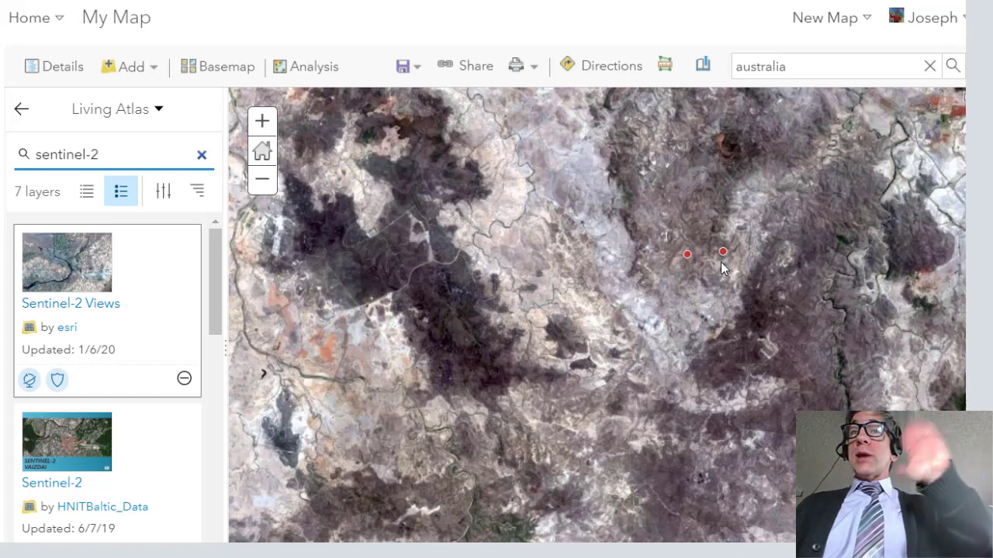
scroll(721, 262, "up", 2)
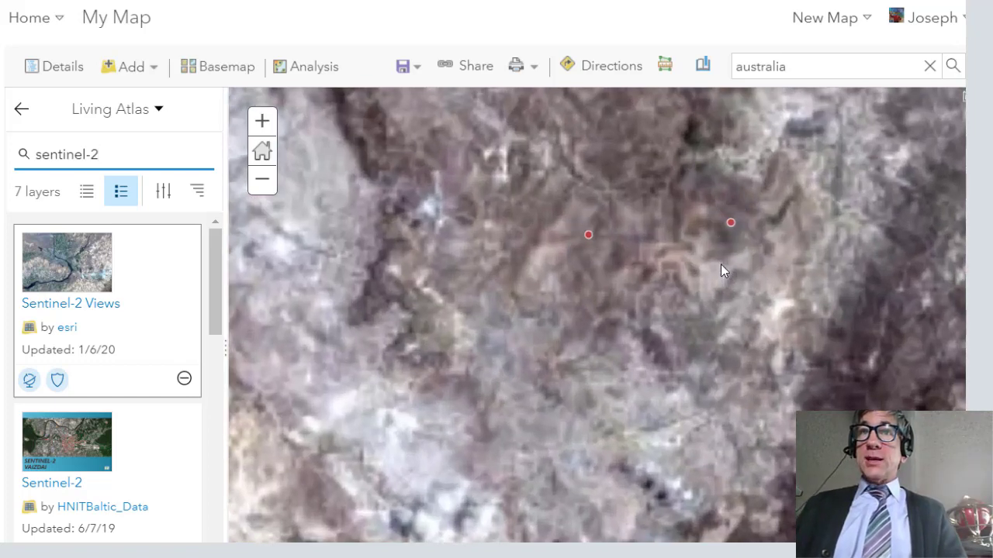
left_click_drag(720, 264, 726, 368)
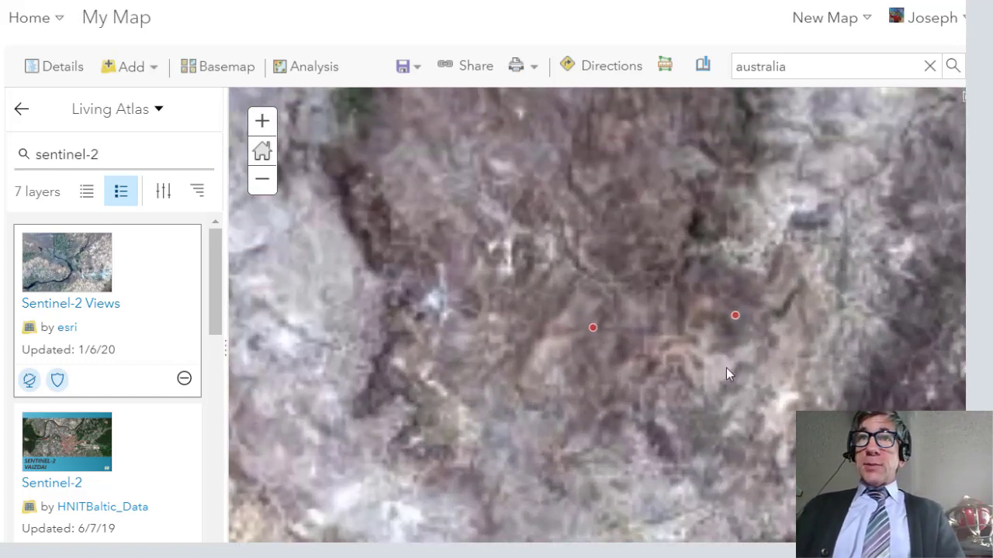
left_click_drag(647, 386, 672, 336)
scroll(407, 299, "down", 1)
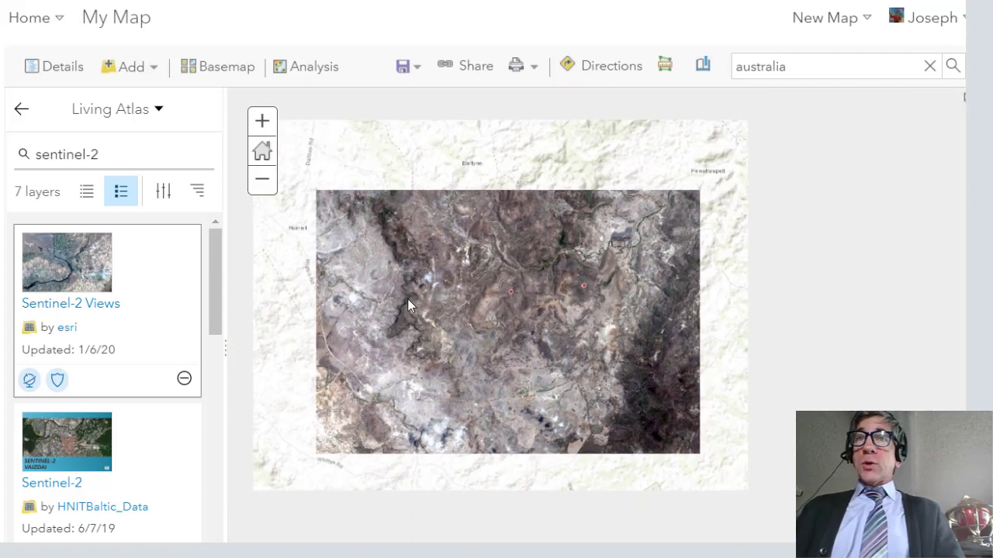
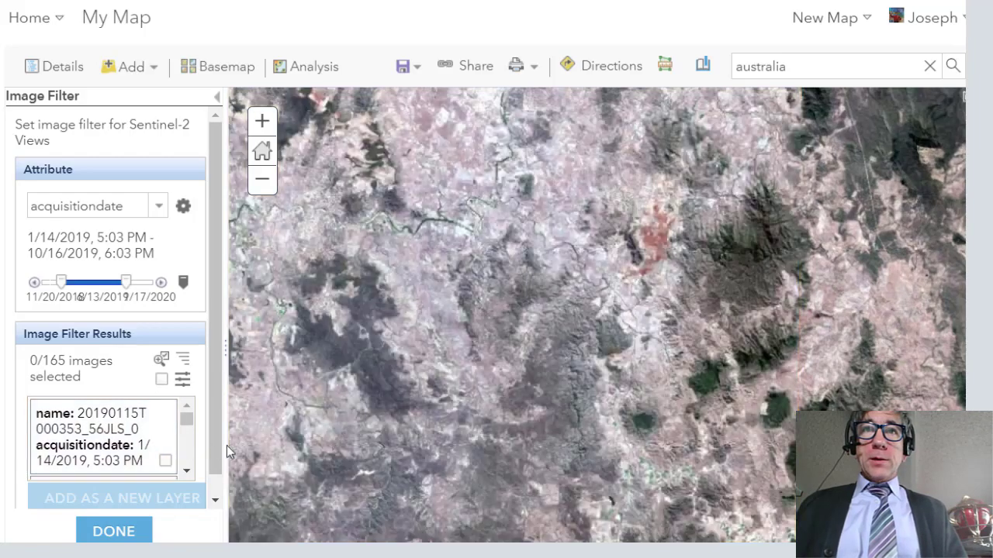
Keep AcquisitionDate, narrow the Sentinel-2 dates to 7/31/2019–1/17/2020, and open the layer filter
scroll(379, 394, "down", 3)
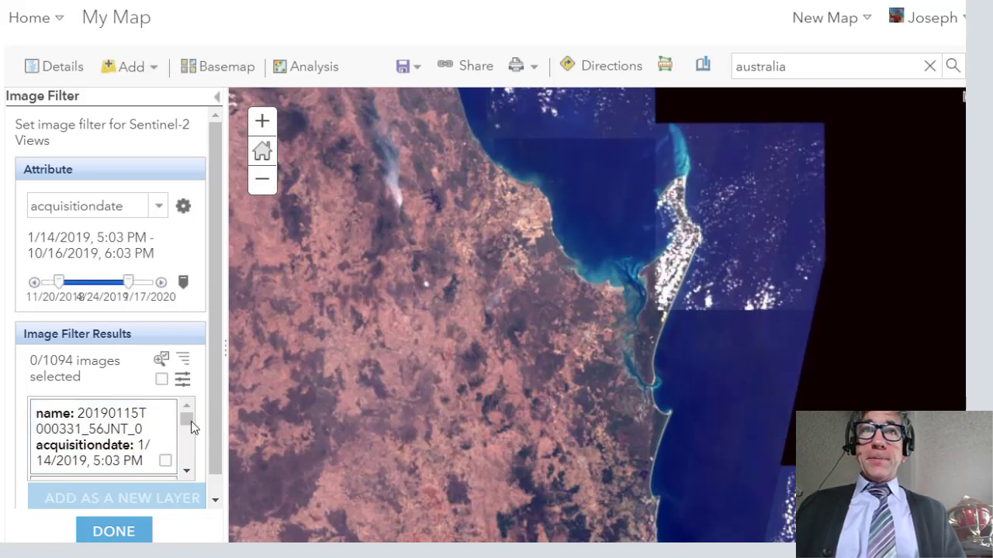
scroll(187, 425, "down", 2)
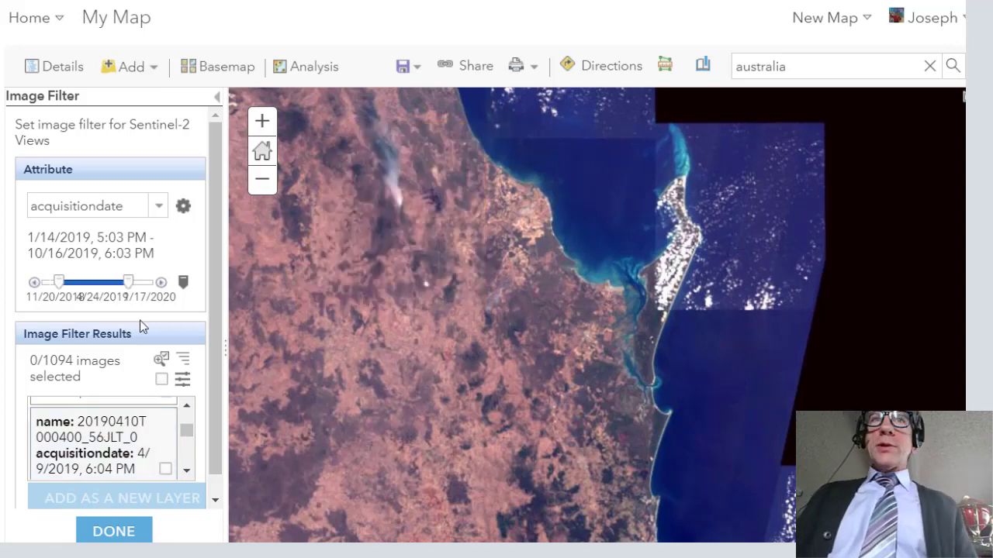
left_click(158, 208)
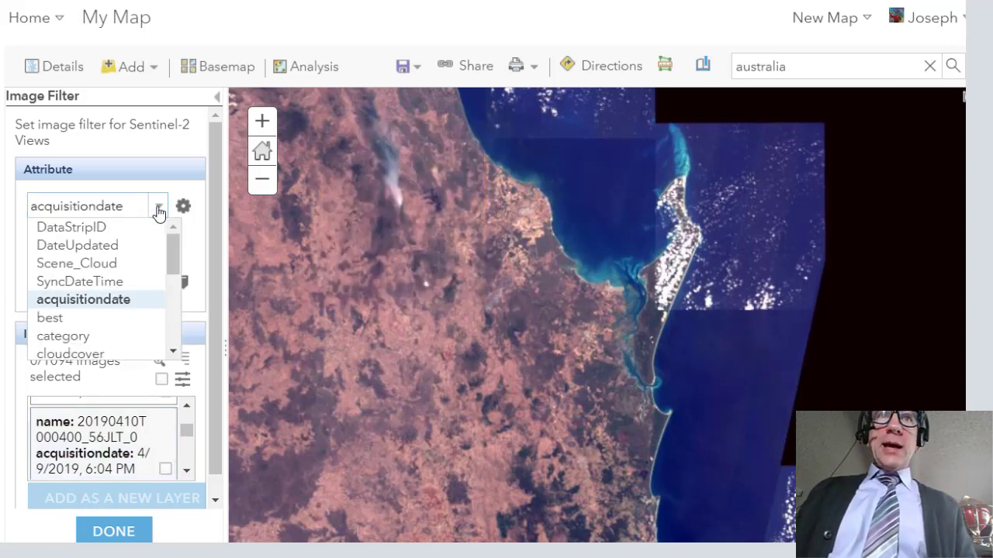
left_click(92, 301)
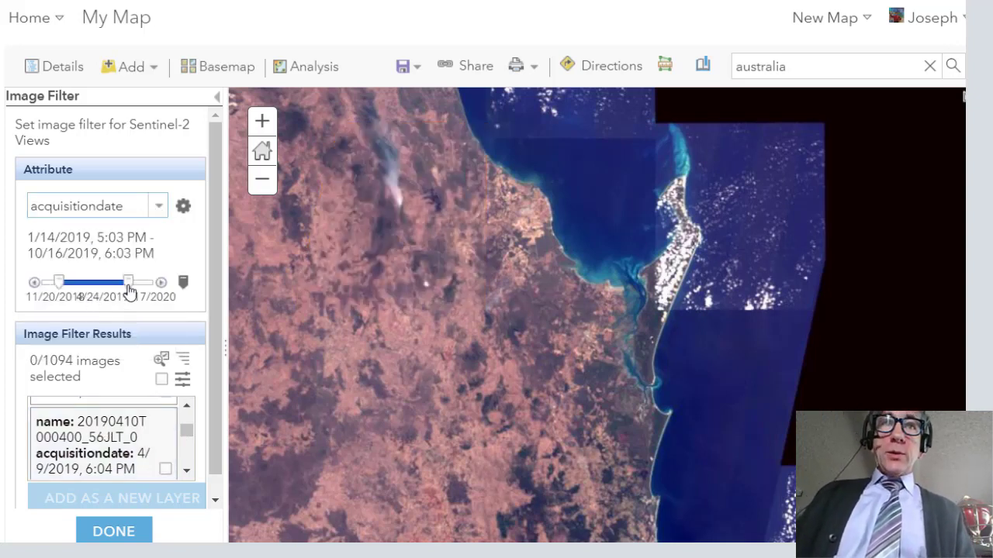
left_click_drag(129, 283, 148, 290)
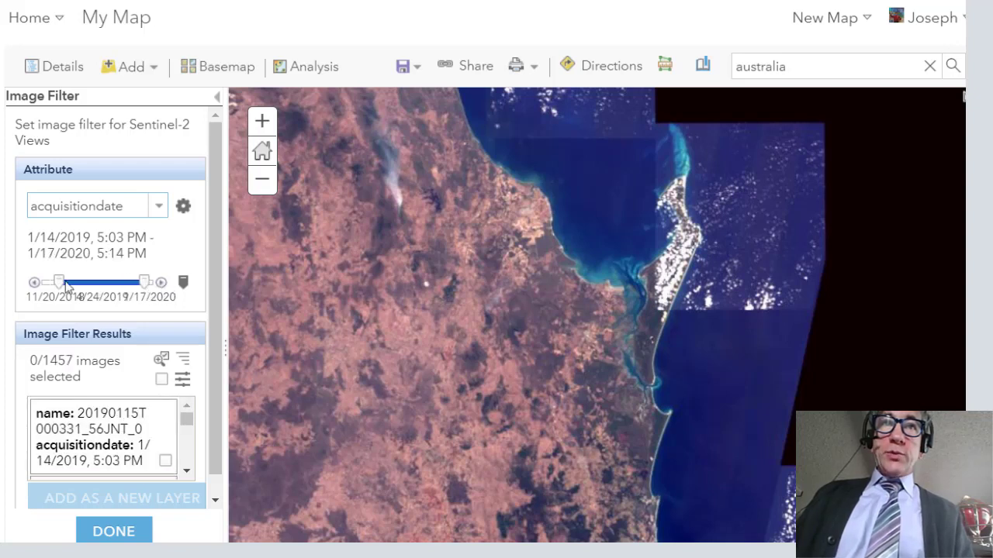
left_click_drag(59, 282, 115, 284)
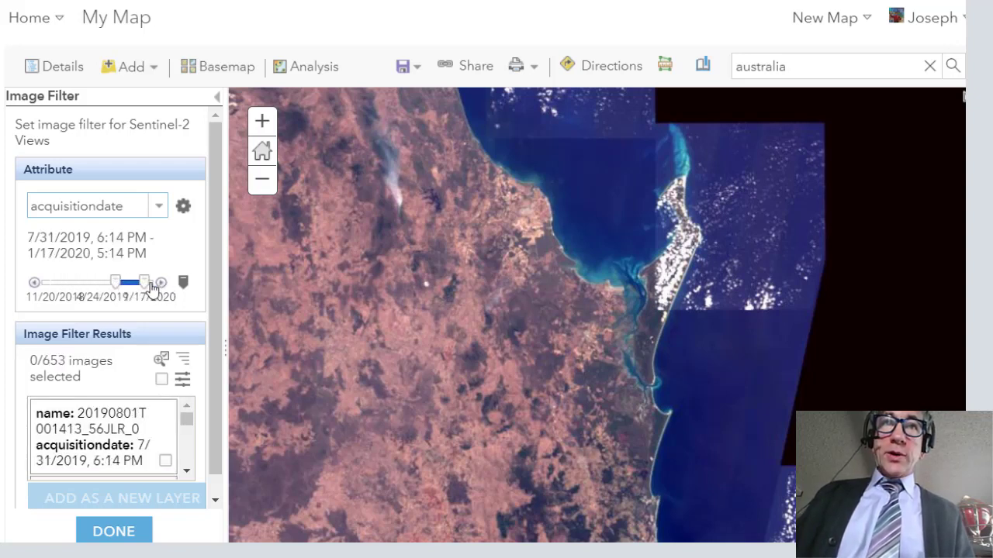
left_click(183, 206)
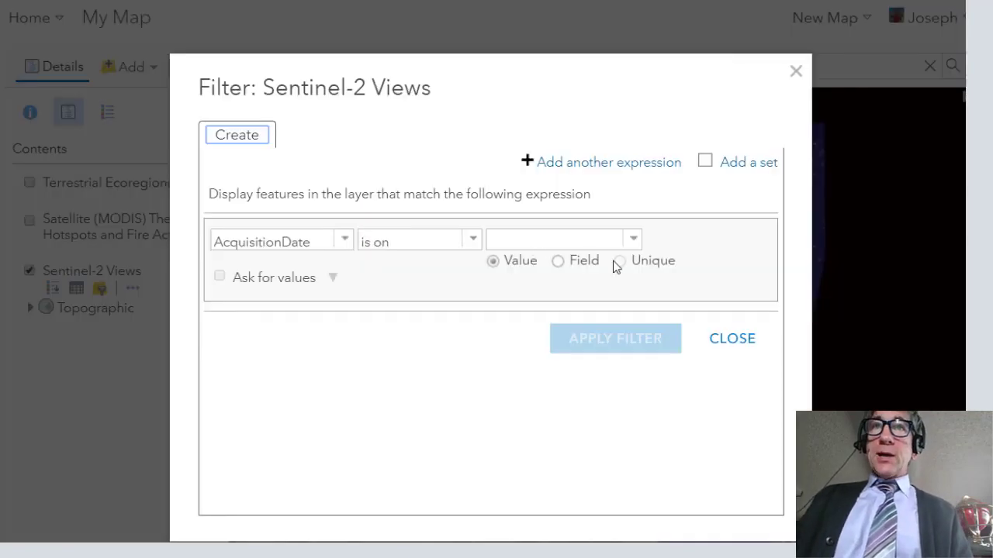
Filter Sentinel-2 Views to images acquired after 1/19/2020, start the slider slightly earlier, then finish
left_click(469, 245)
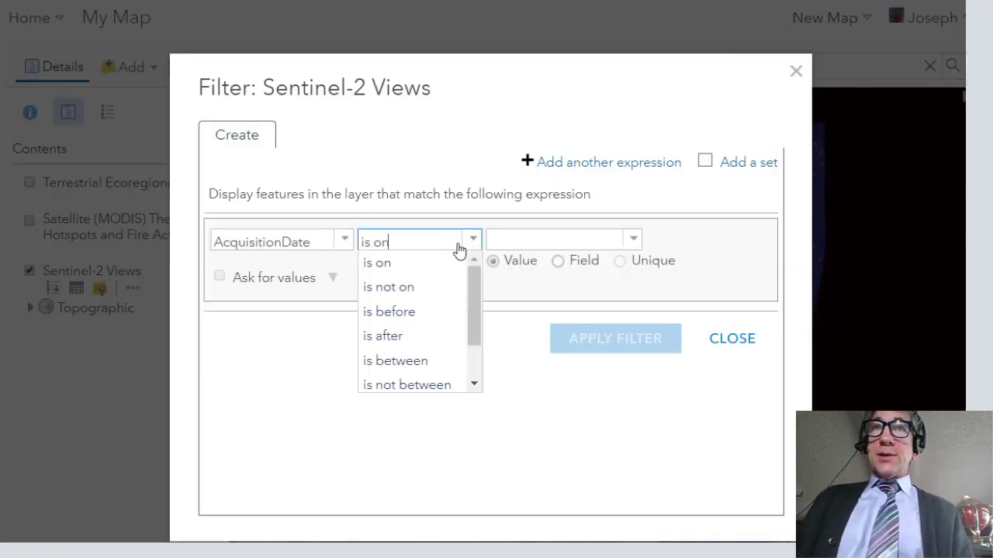
left_click(399, 336)
left_click(509, 403)
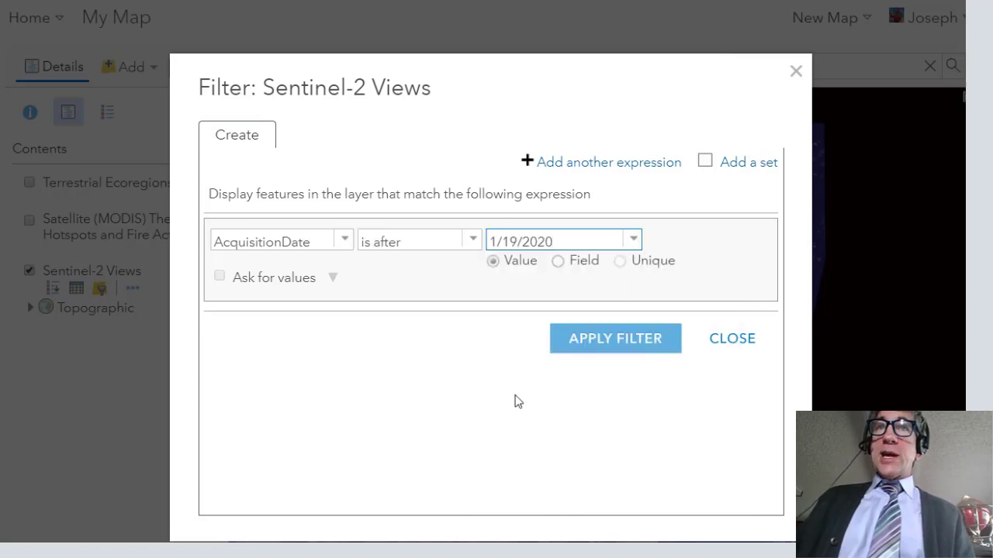
left_click(611, 350)
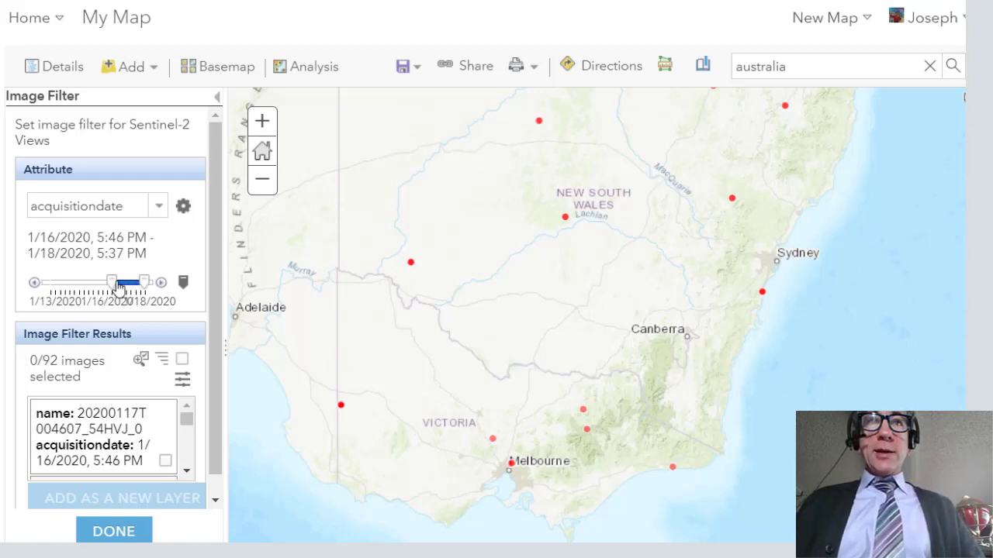
left_click_drag(114, 286, 97, 287)
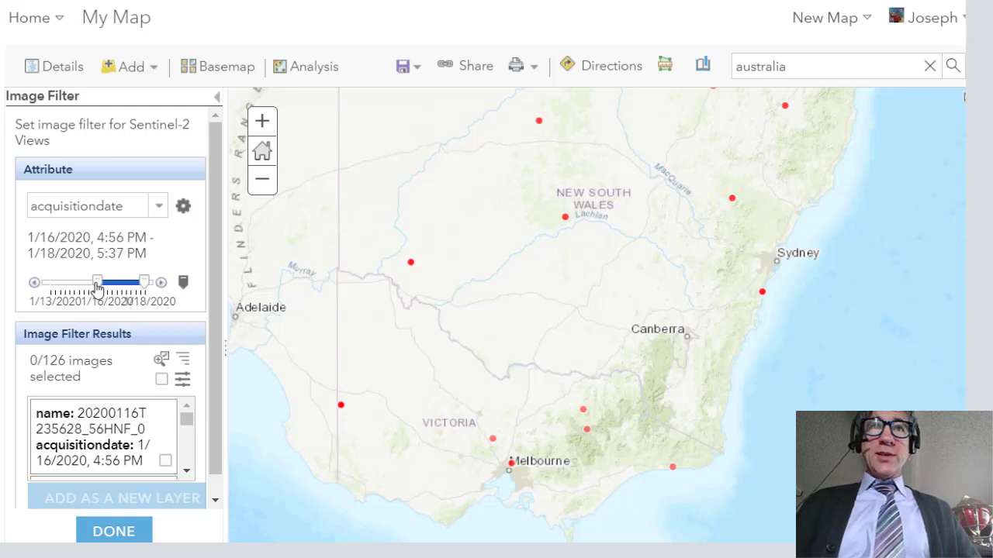
left_click(128, 535)
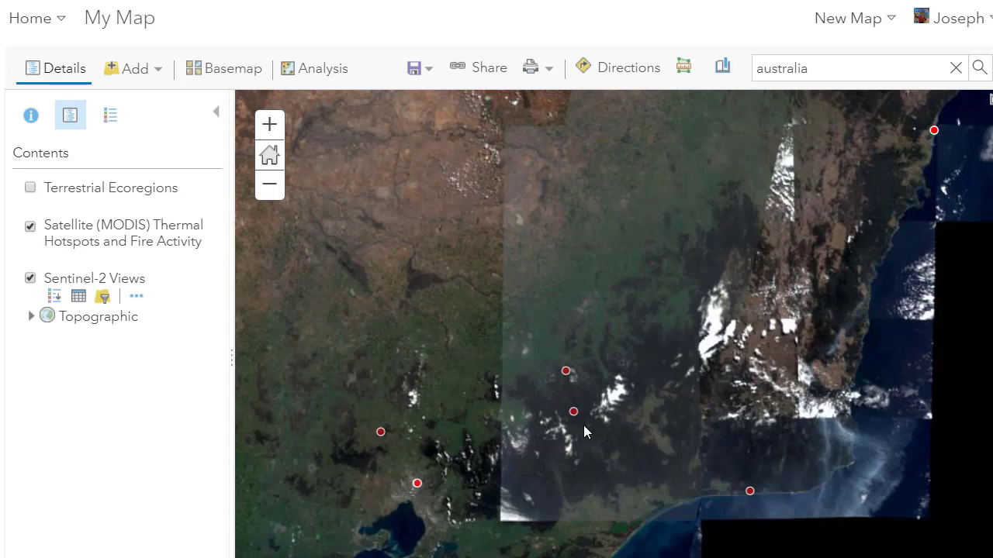
Zoom in on a fire hotspot, then zoom out over south-east Australia
scroll(583, 425, "up", 5)
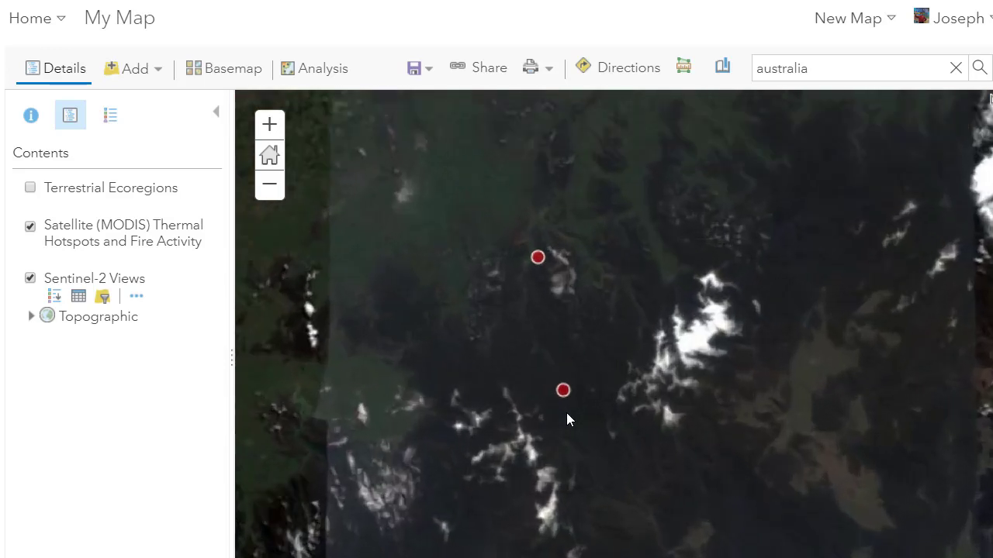
left_click_drag(567, 416, 582, 281)
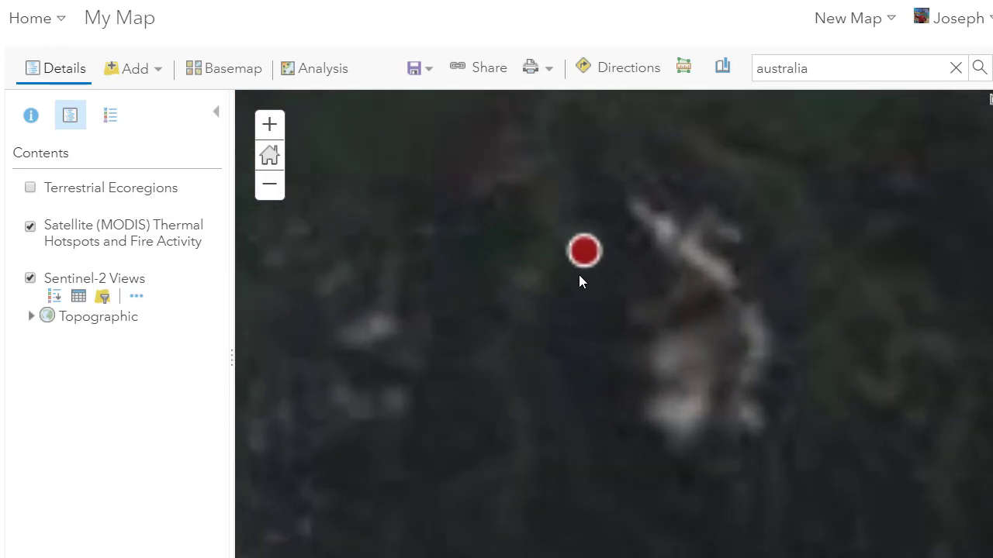
scroll(591, 313, "down", 1)
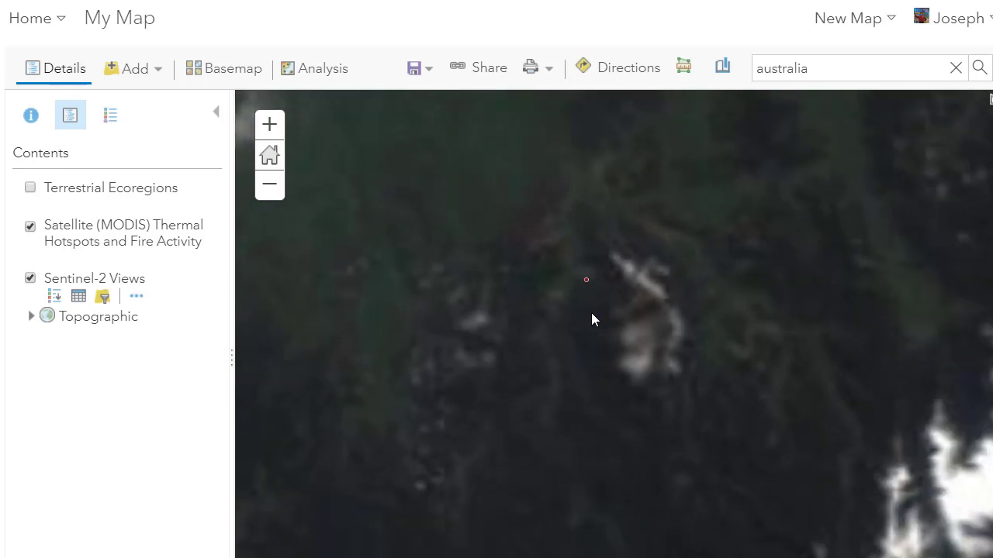
scroll(591, 314, "down", 4)
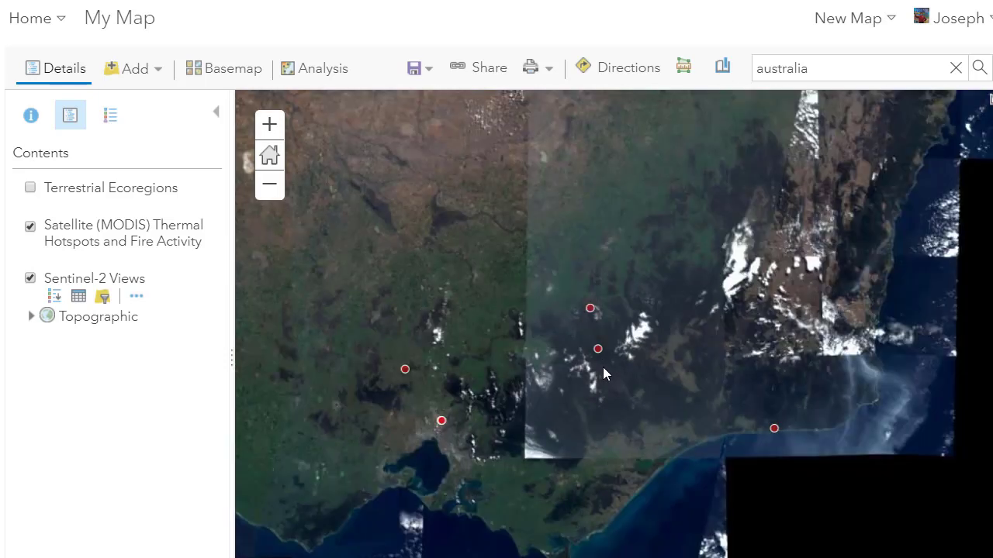
left_click_drag(640, 281, 558, 367)
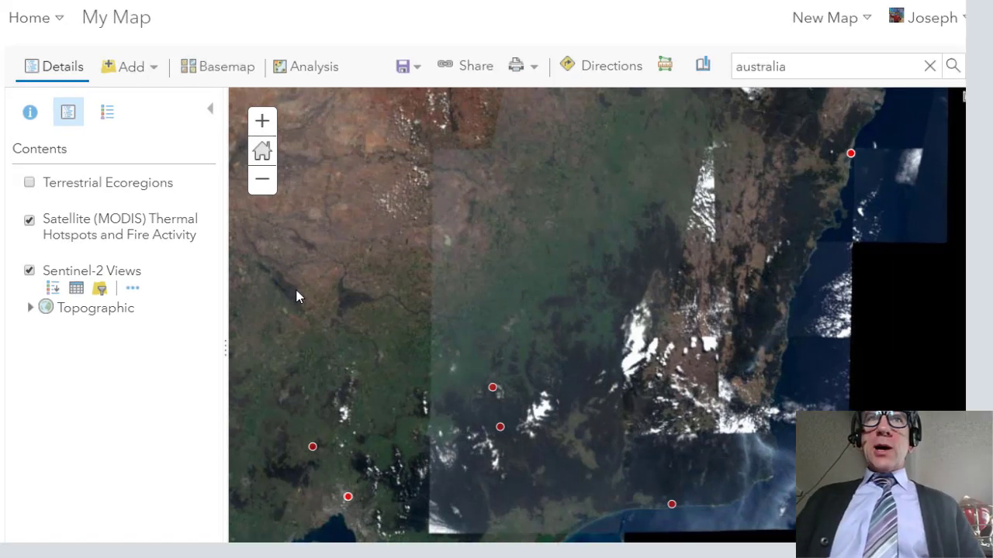
Open the Image Display settings for the Sentinel-2 Views layer
left_click(132, 288)
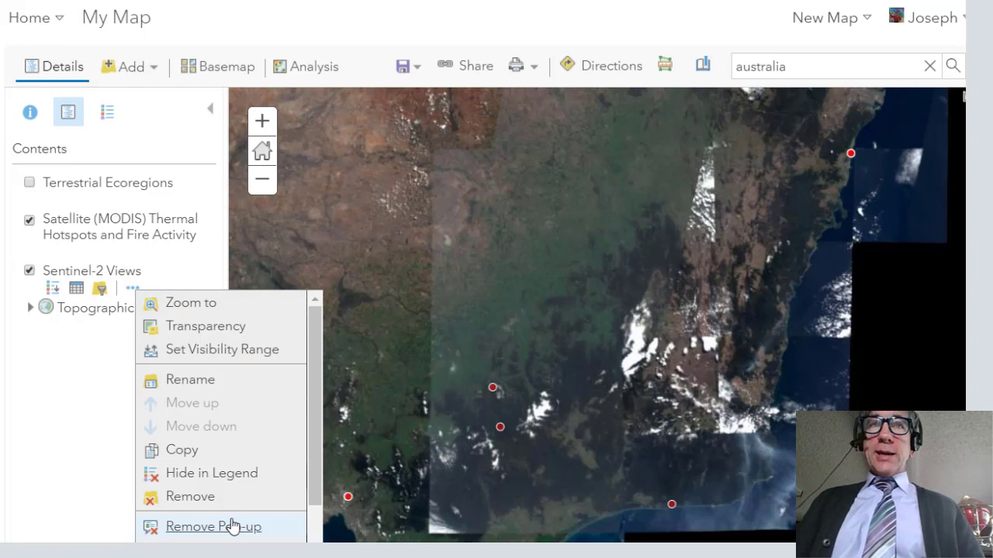
scroll(232, 526, "down", 3)
left_click(222, 484)
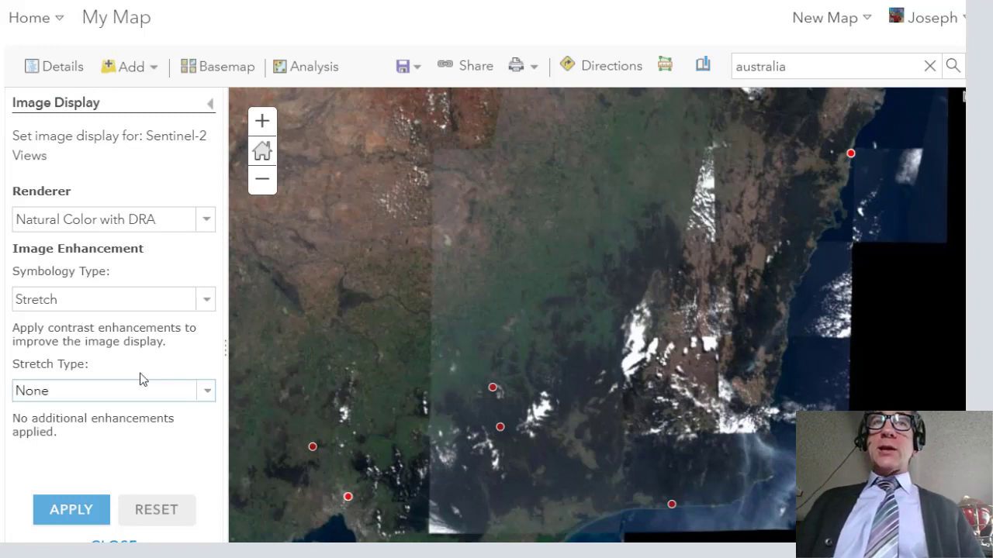
Switch the Sentinel-2 Views renderer from Natural Color to Short-wave Infrared with DRA
left_click(205, 220)
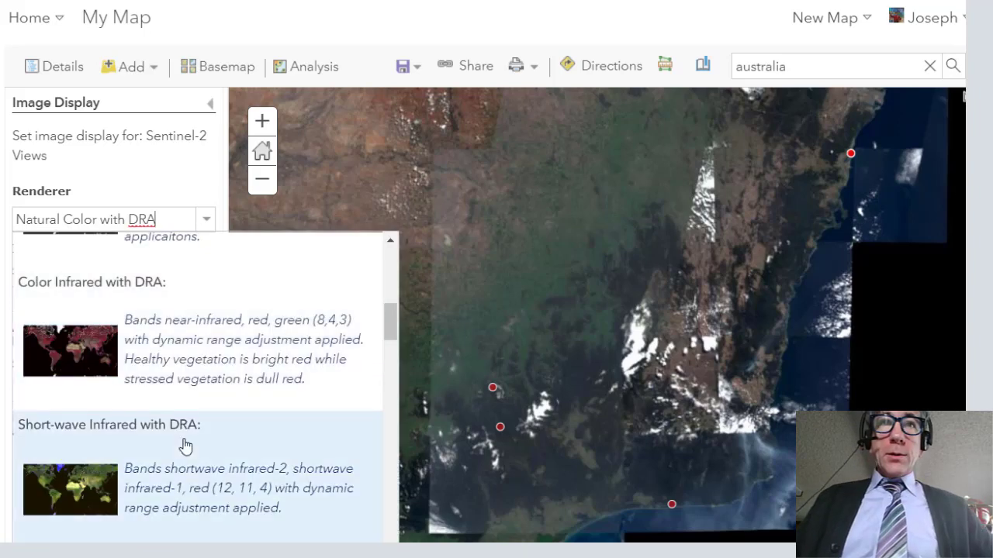
scroll(184, 445, "down", 1)
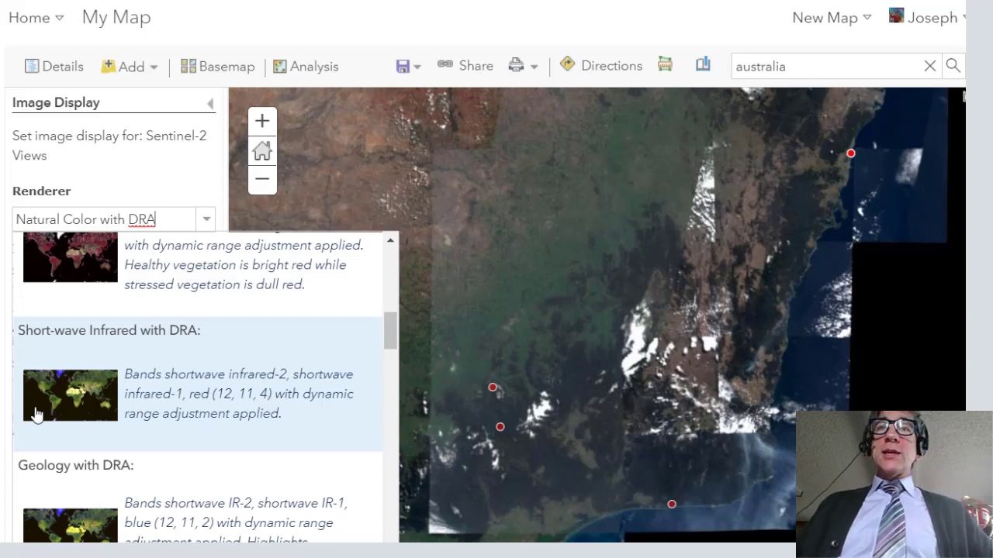
left_click(198, 402)
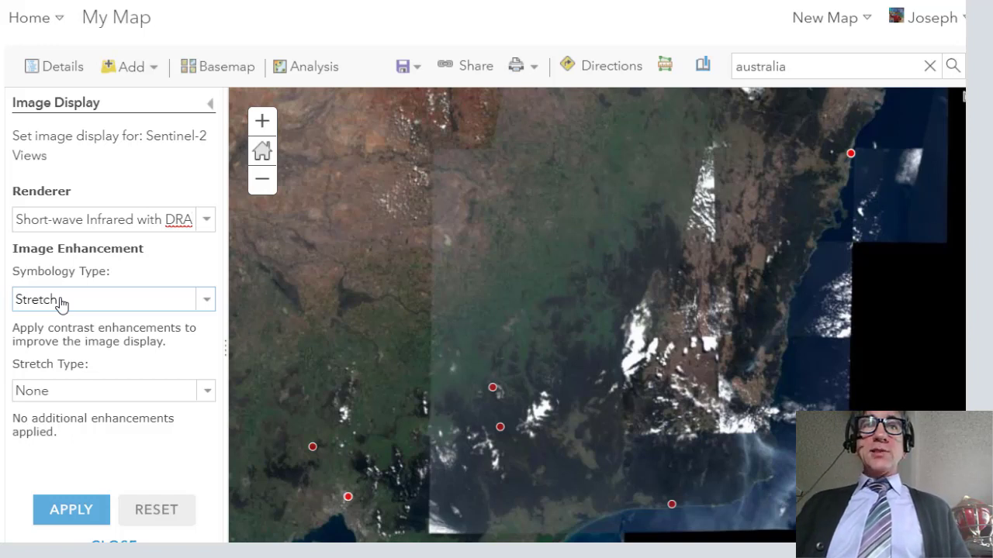
left_click(76, 518)
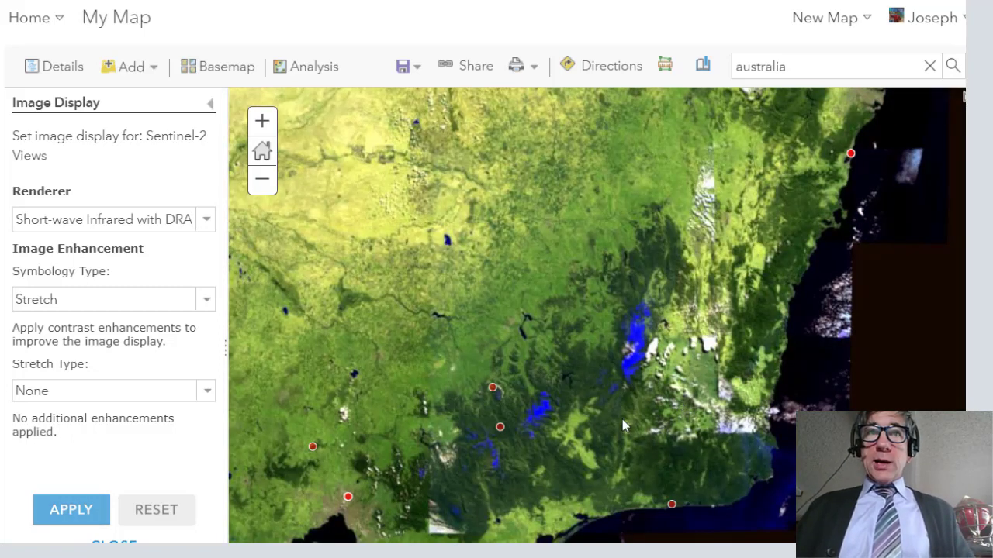
Close Image Display, bring Victoria into view, and check then dismiss a hotspot's thermal details
left_click(116, 544)
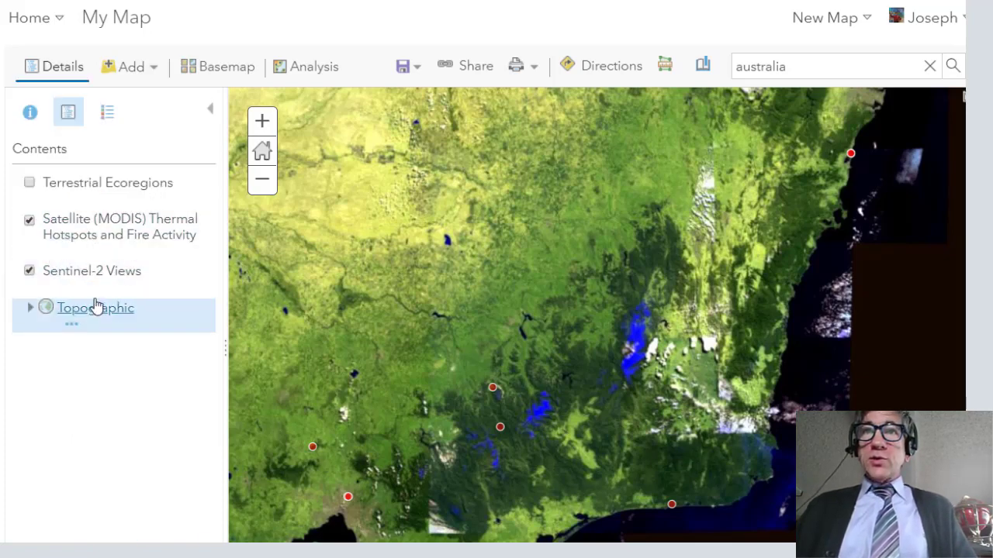
left_click_drag(582, 466, 665, 341)
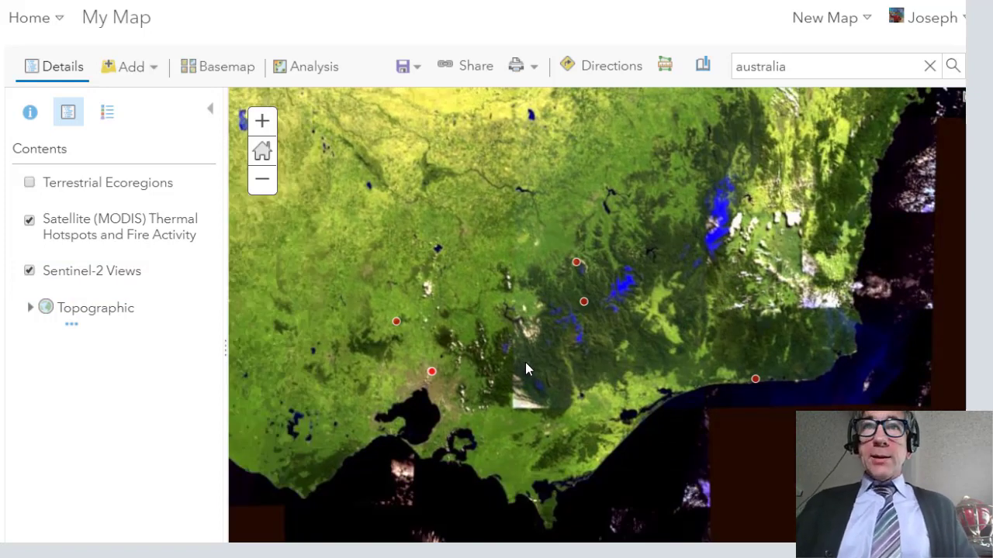
scroll(526, 362, "up", 1)
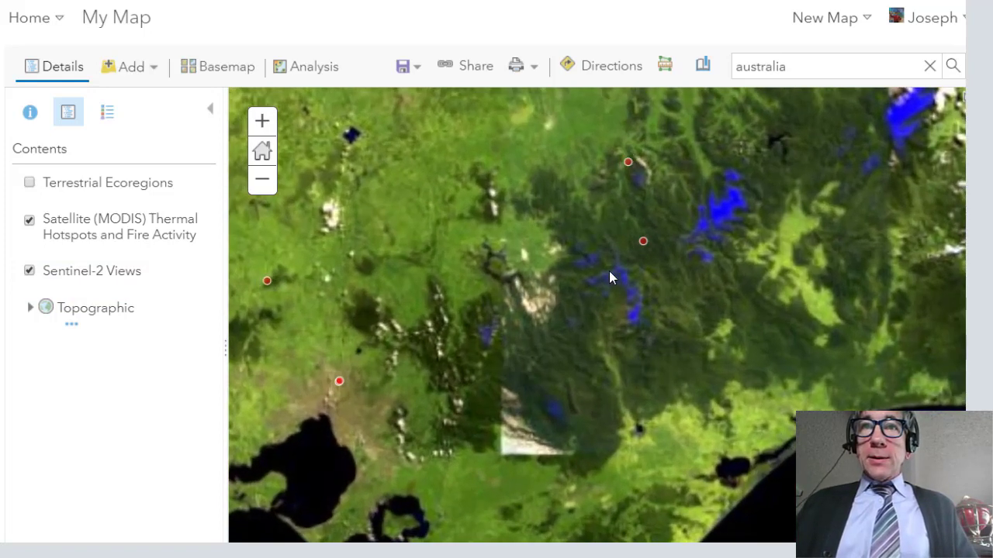
left_click_drag(471, 364, 654, 355)
scroll(511, 388, "up", 2)
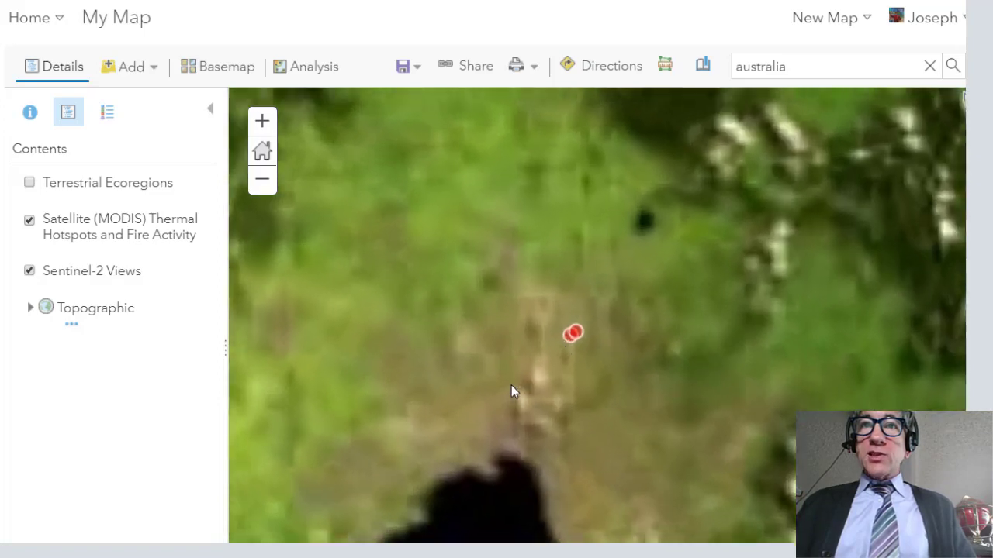
left_click(573, 333)
scroll(629, 311, "down", 3)
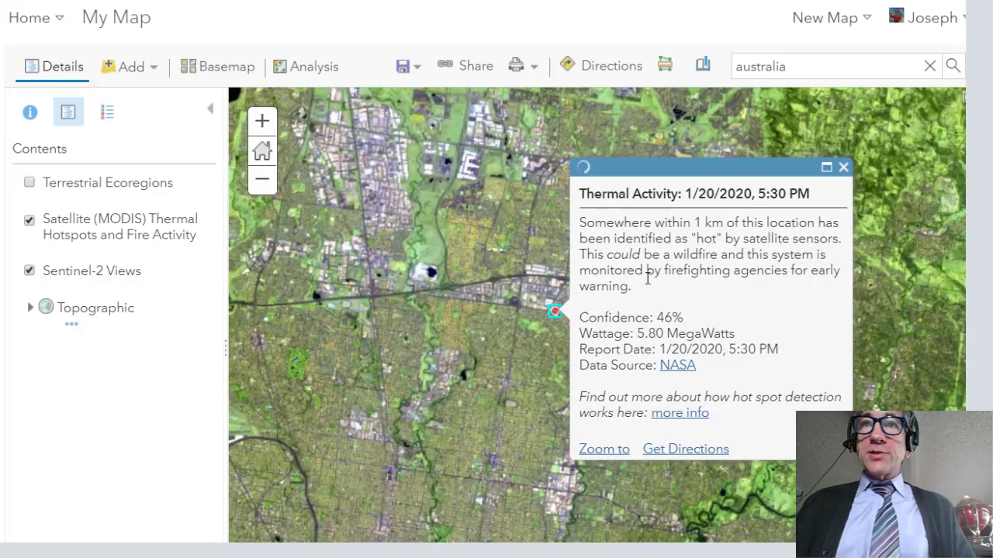
left_click(843, 167)
Pan east past Mansfield into the high-country ranges east of Melbourne
scroll(739, 328, "down", 2)
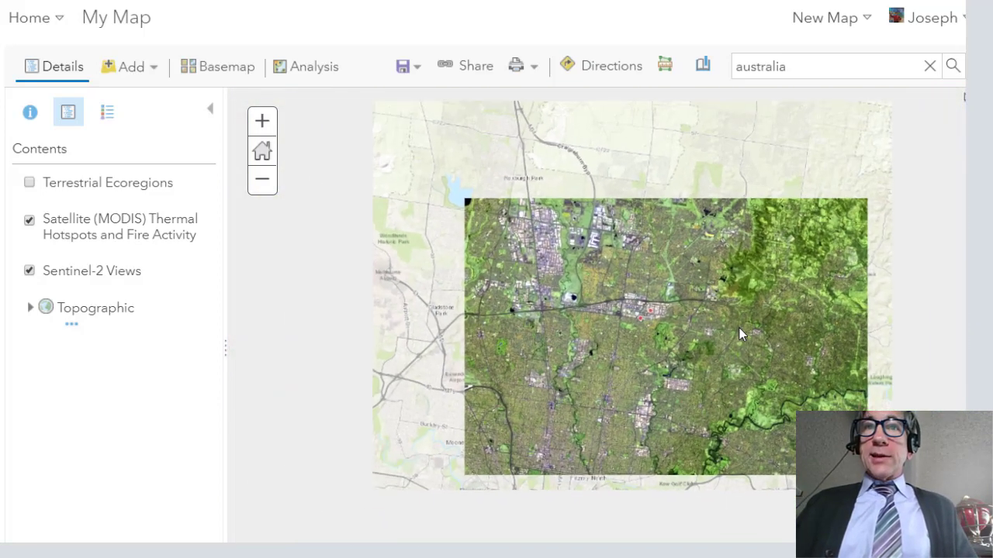
scroll(739, 328, "down", 1)
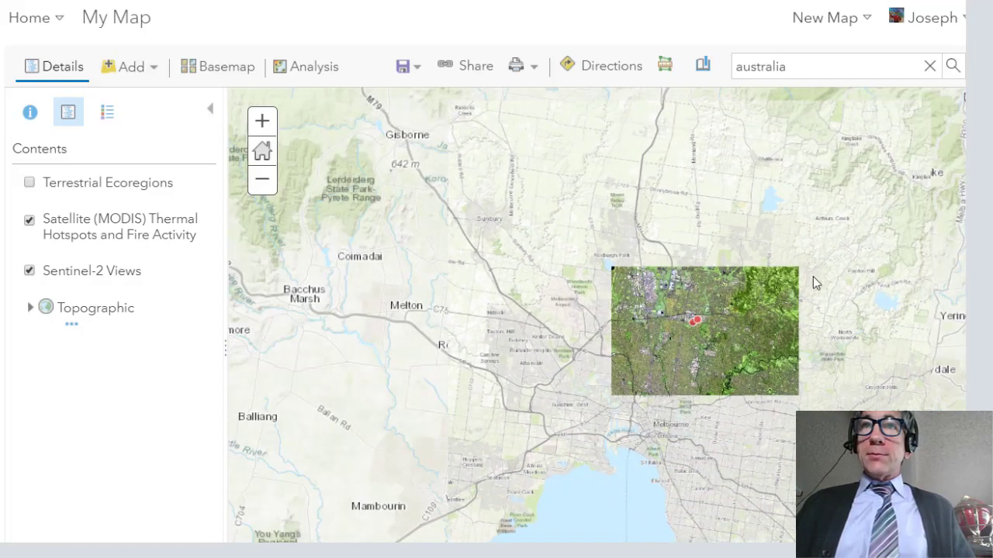
left_click_drag(813, 283, 649, 318)
scroll(649, 318, "down", 1)
left_click_drag(705, 297, 550, 373)
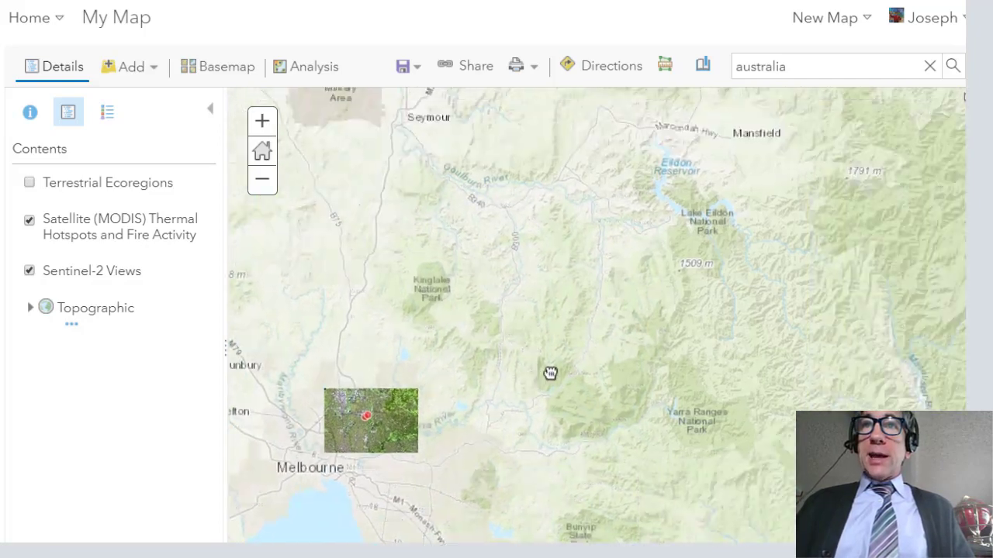
left_click_drag(714, 308, 491, 331)
left_click_drag(693, 257, 636, 184)
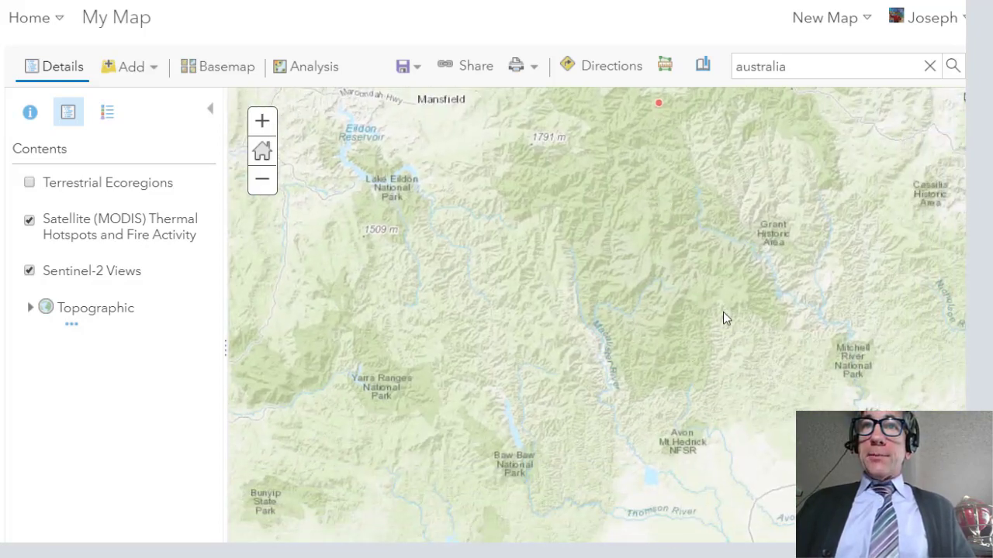
scroll(723, 318, "down", 2)
left_click_drag(679, 216, 612, 295)
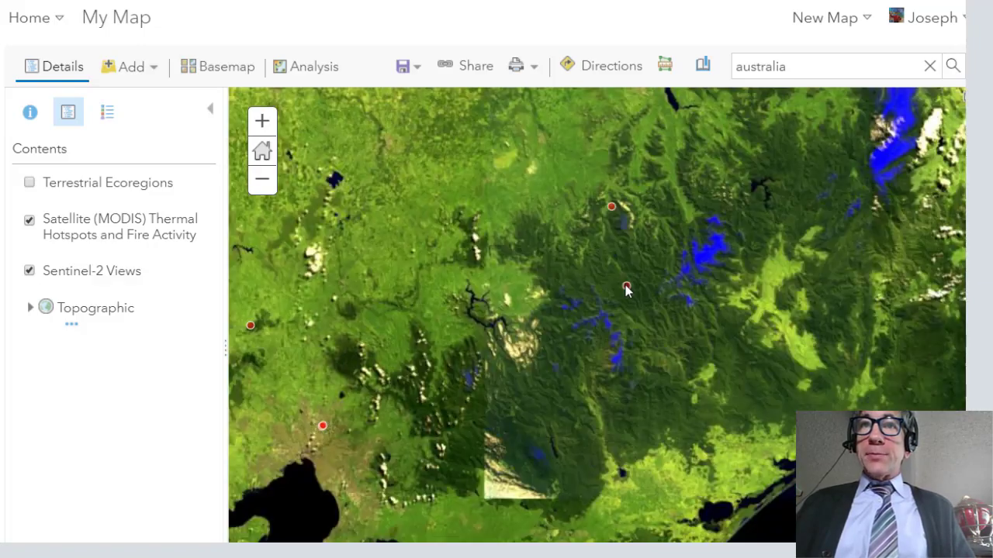
Open the red hotspot's popup (1/18/2020, 77% confidence, 51.60 MegaWatts) and zoom closer
scroll(627, 288, "up", 4)
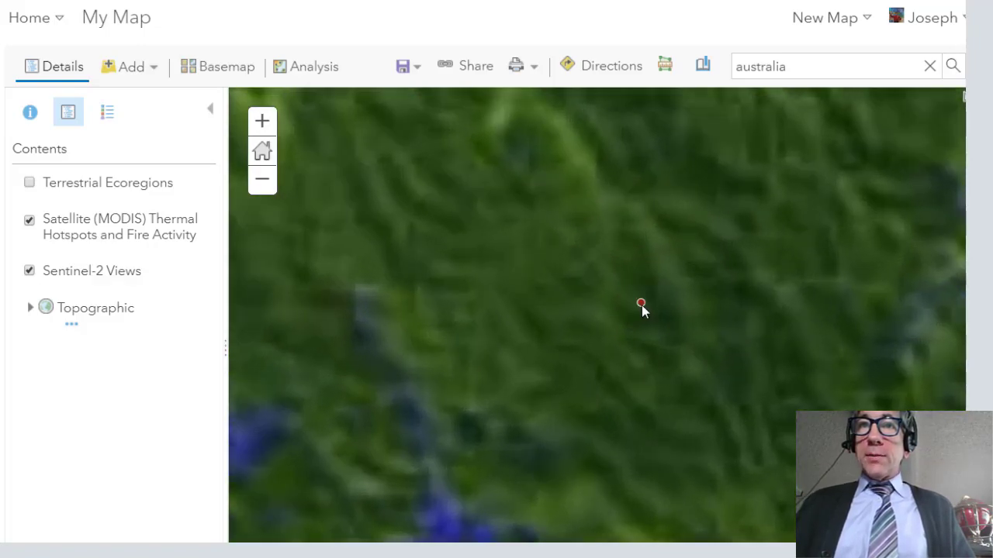
left_click(640, 303)
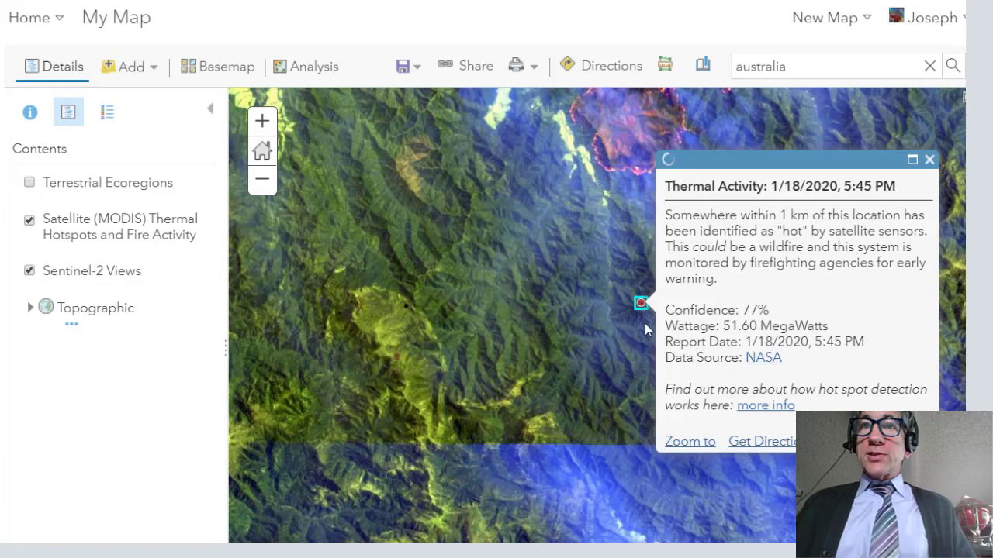
left_click(647, 332)
scroll(648, 332, "down", 4)
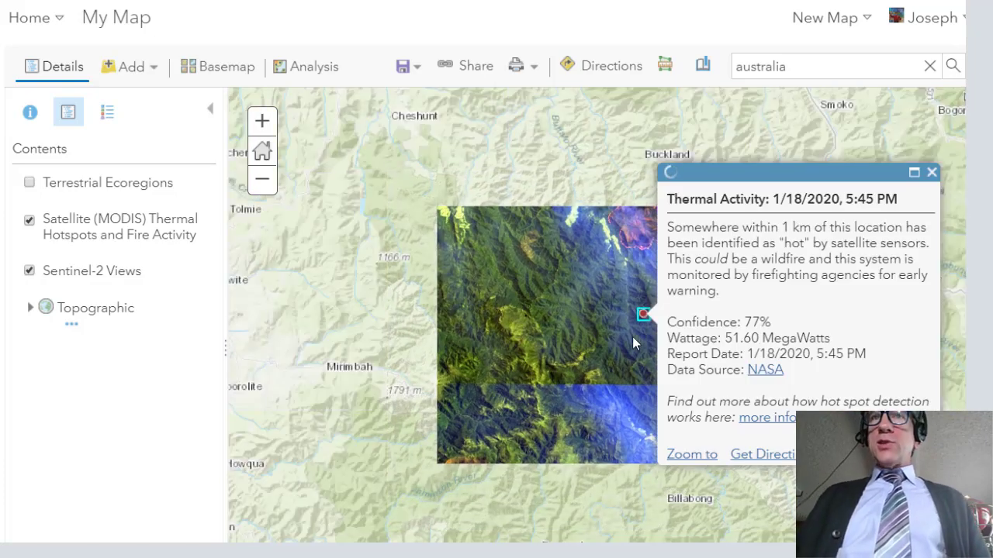
scroll(605, 357, "up", 3)
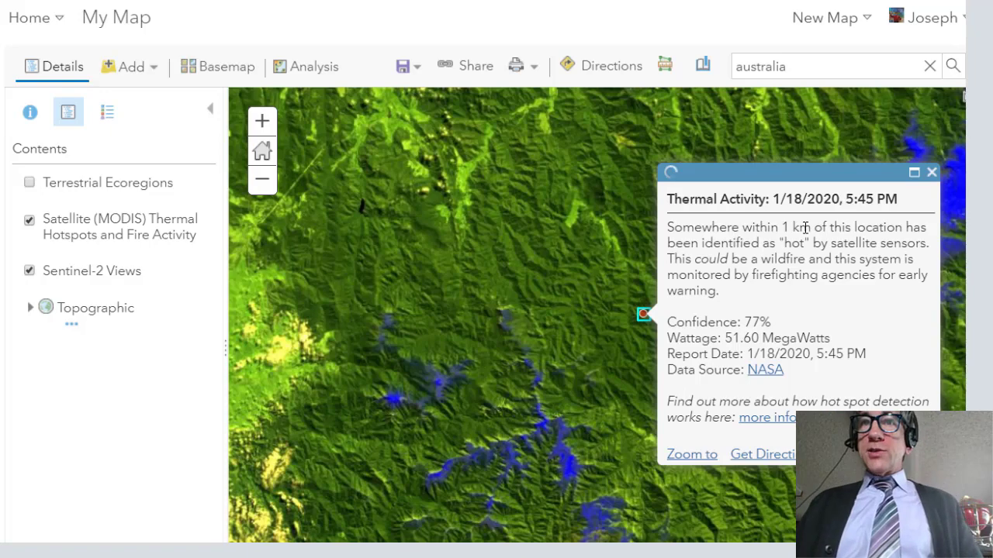
double_click(596, 323)
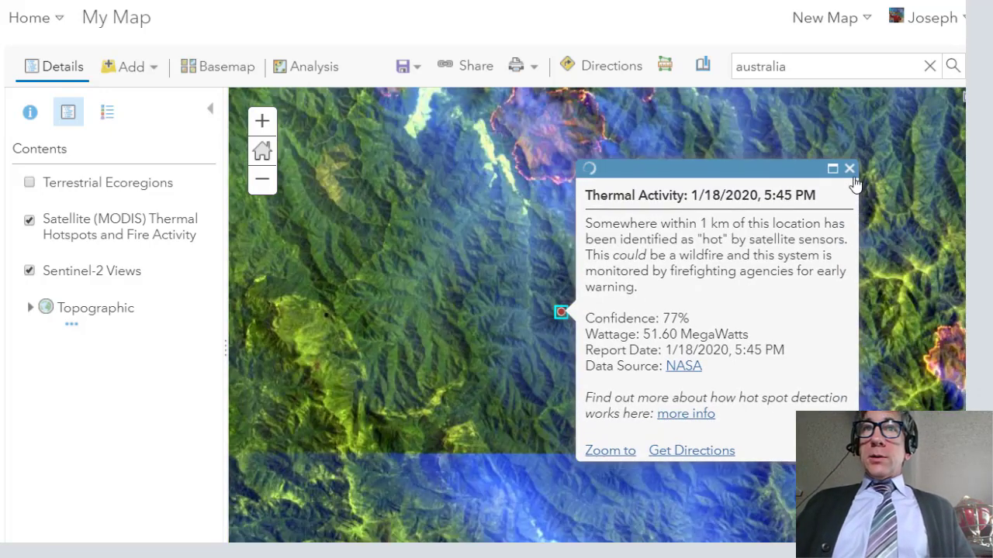
Close the popup, pan out wider, and show the legend with SWIR bands B12, B11, B4
left_click(850, 171)
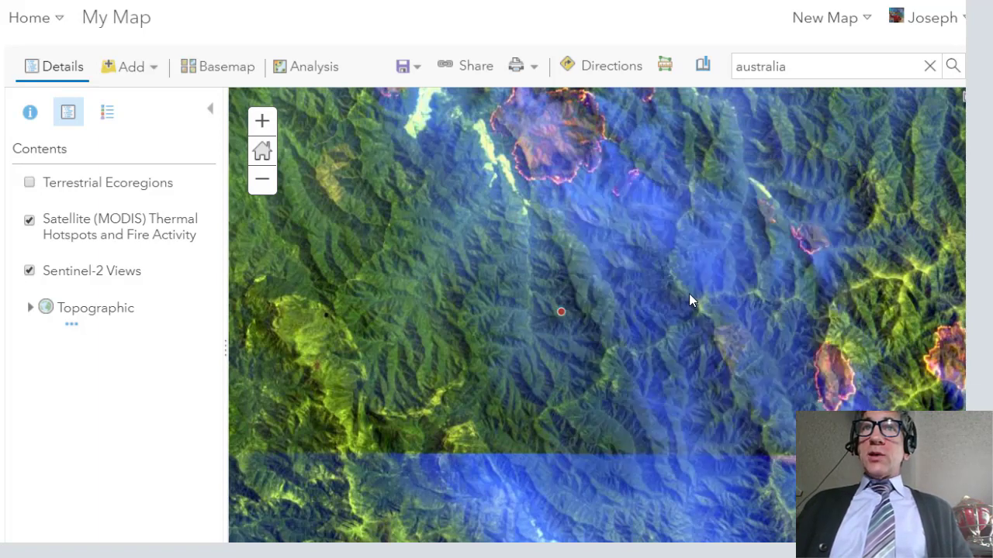
left_click_drag(692, 343, 682, 454)
left_click_drag(625, 279, 690, 413)
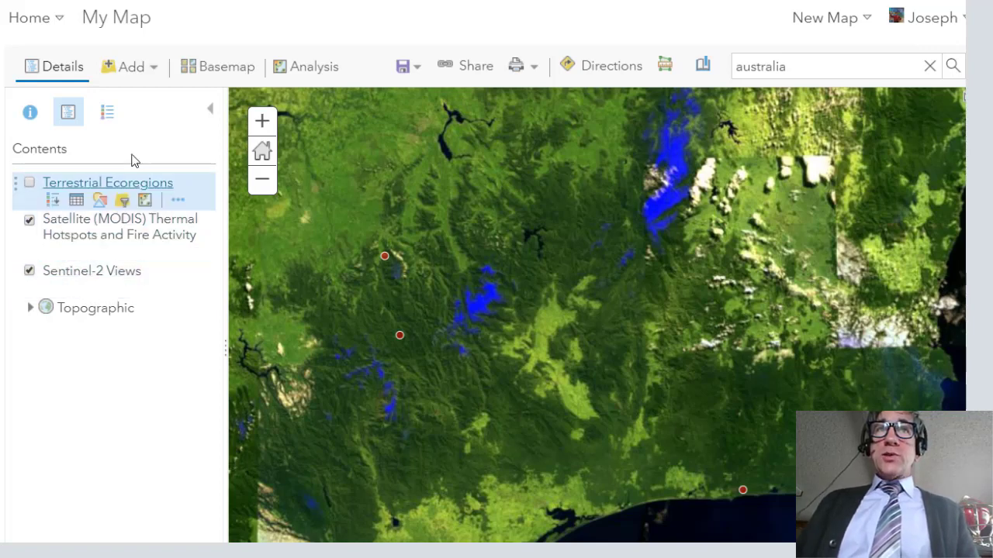
left_click(113, 108)
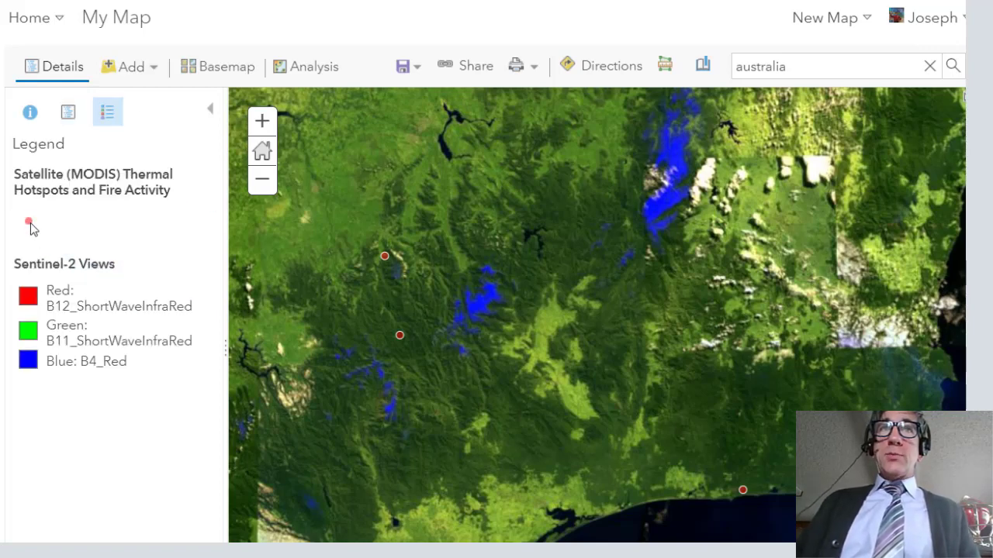
Restyle the MODIS hotspots layer by Location only and bring up its symbol settings
left_click(67, 116)
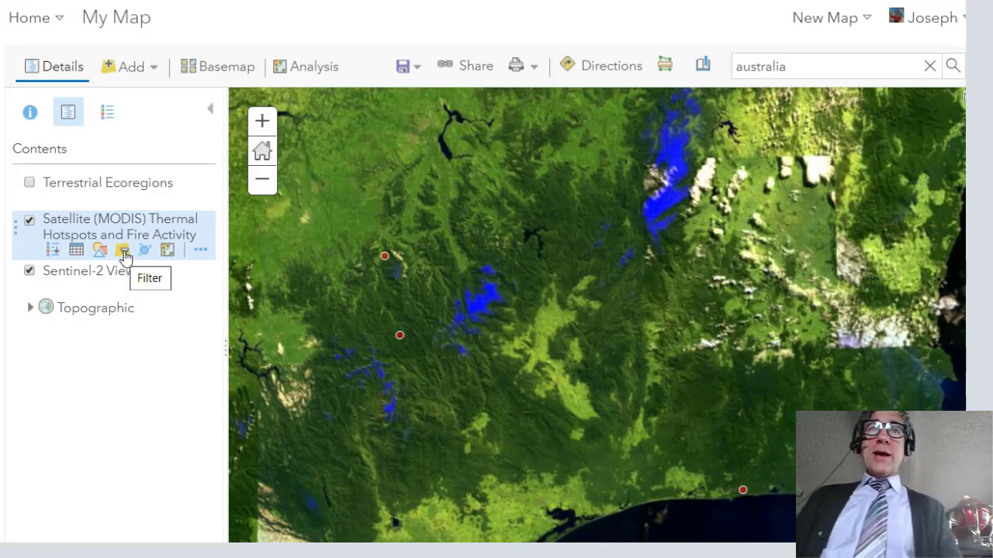
left_click(101, 258)
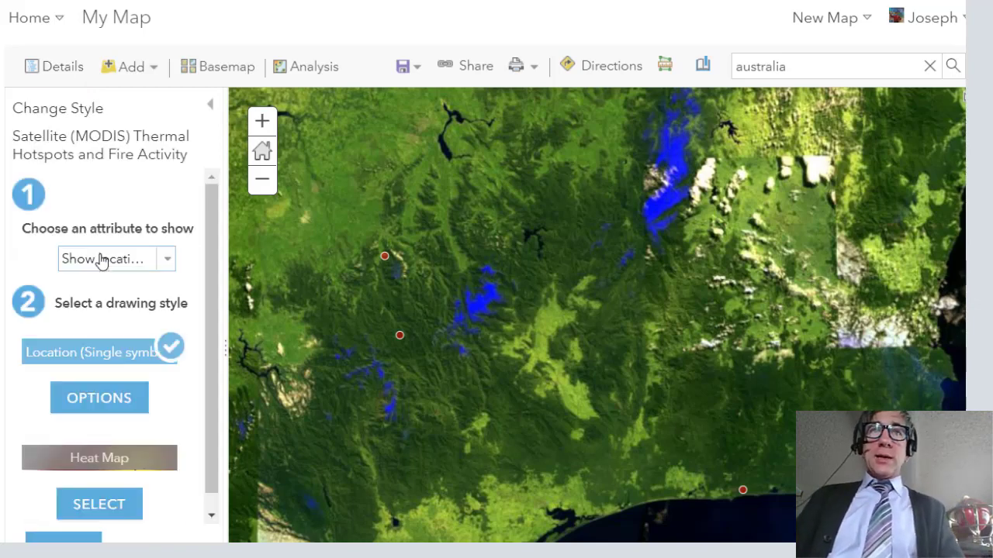
left_click(163, 267)
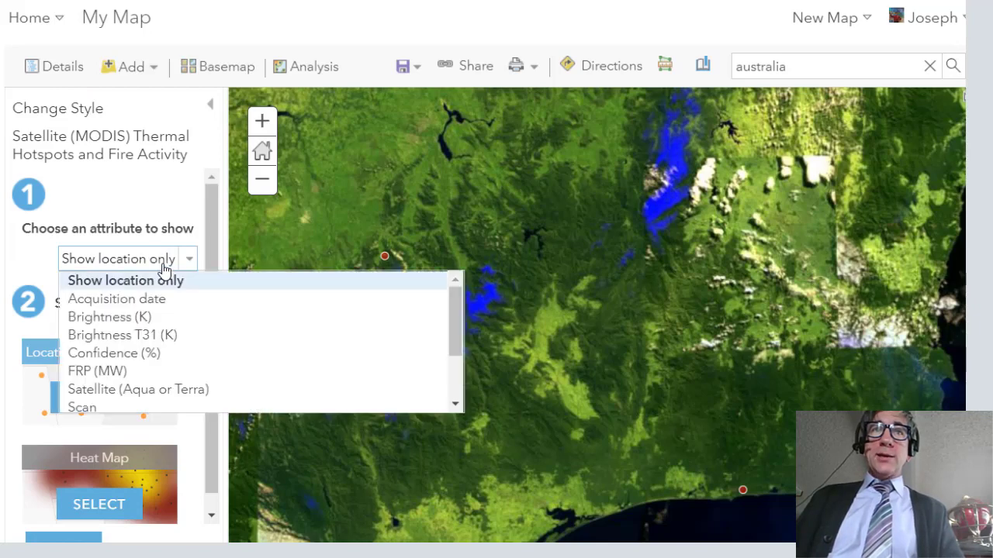
left_click(150, 284)
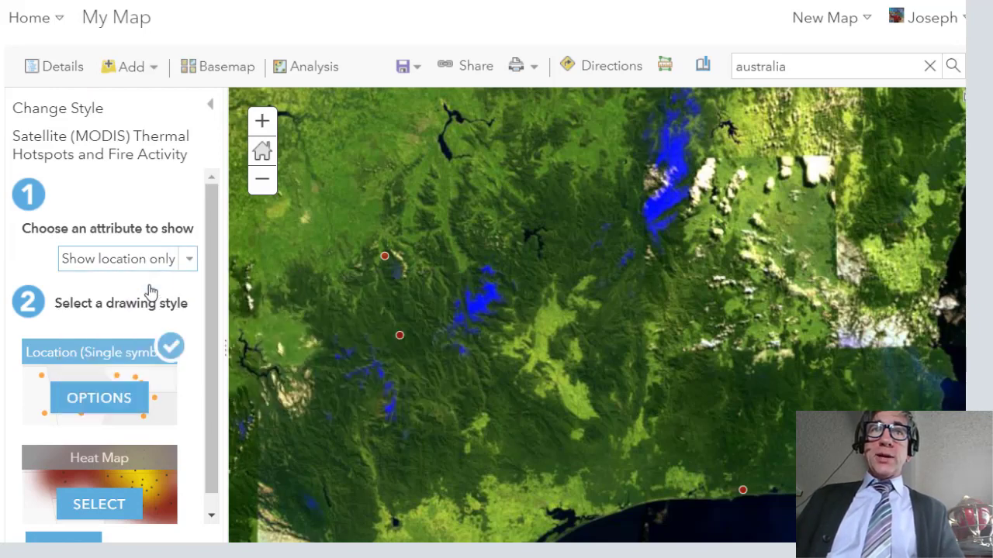
left_click(105, 394)
left_click(67, 240)
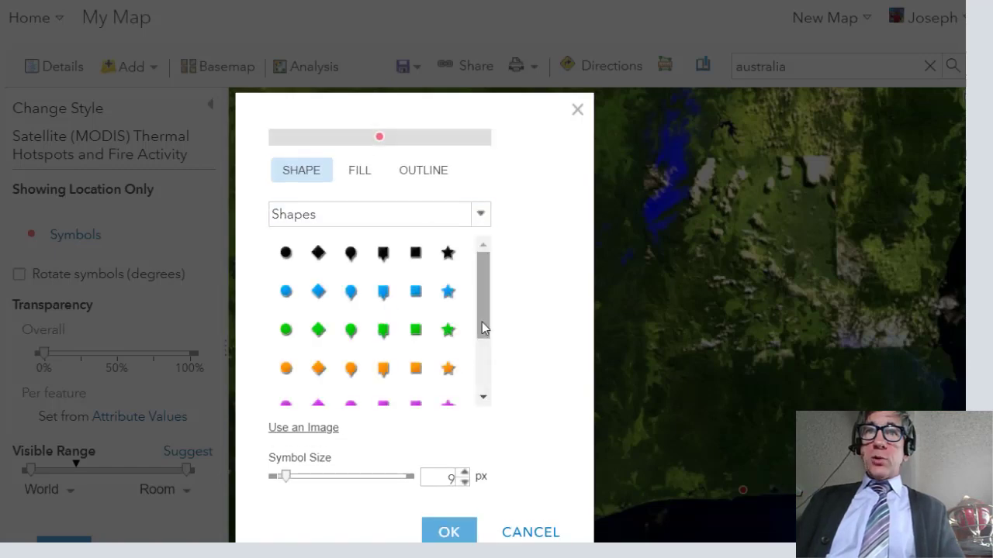
Make the hotspot symbol a 28 px yellow circle and confirm the style
scroll(481, 328, "down", 2)
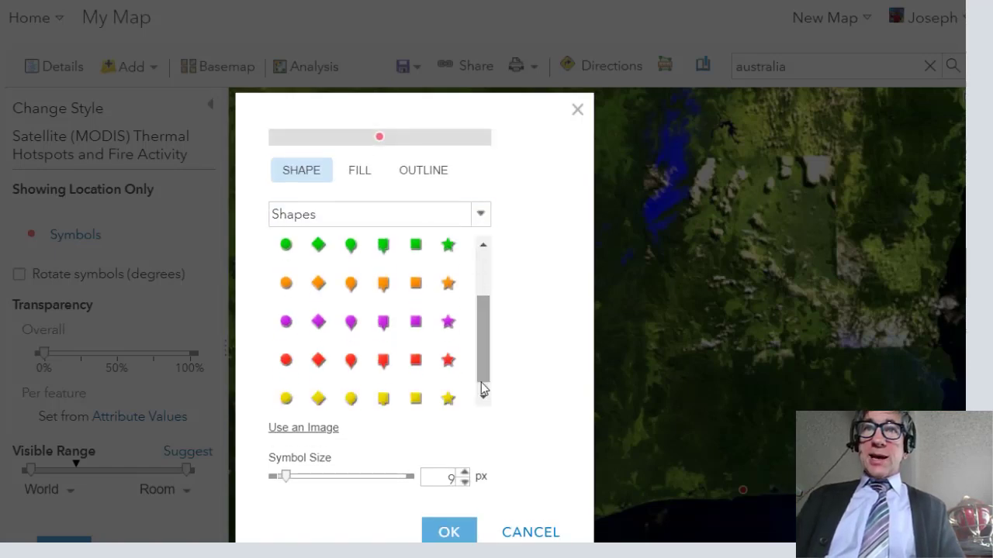
left_click(464, 473)
left_click(464, 475)
left_click(464, 475)
left_click(464, 475)
left_click(465, 477)
left_click(464, 476)
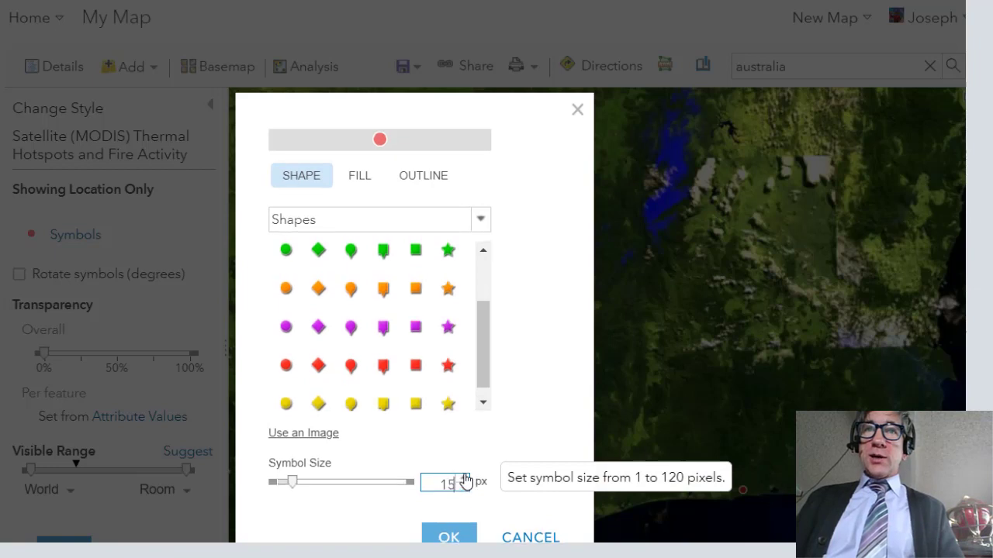
double_click(466, 489)
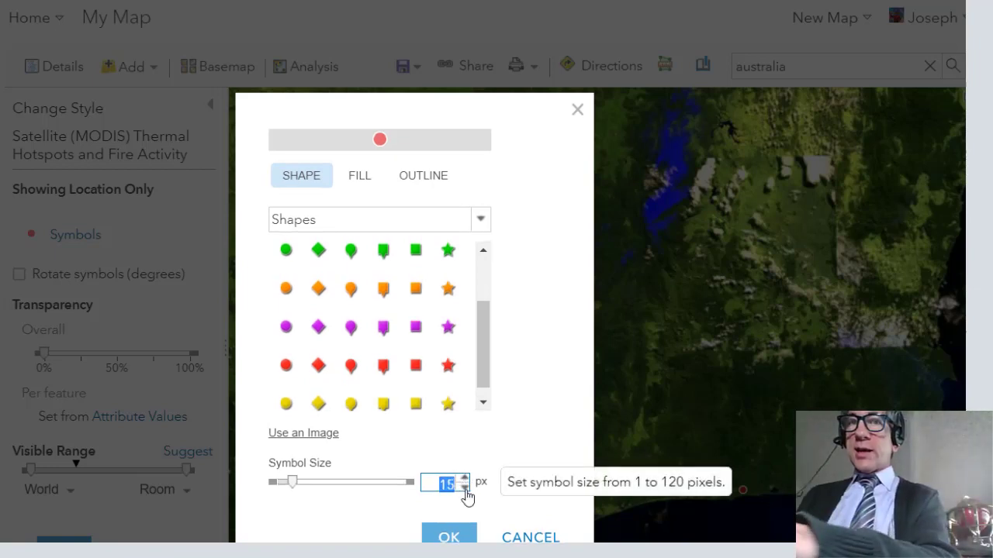
type("28")
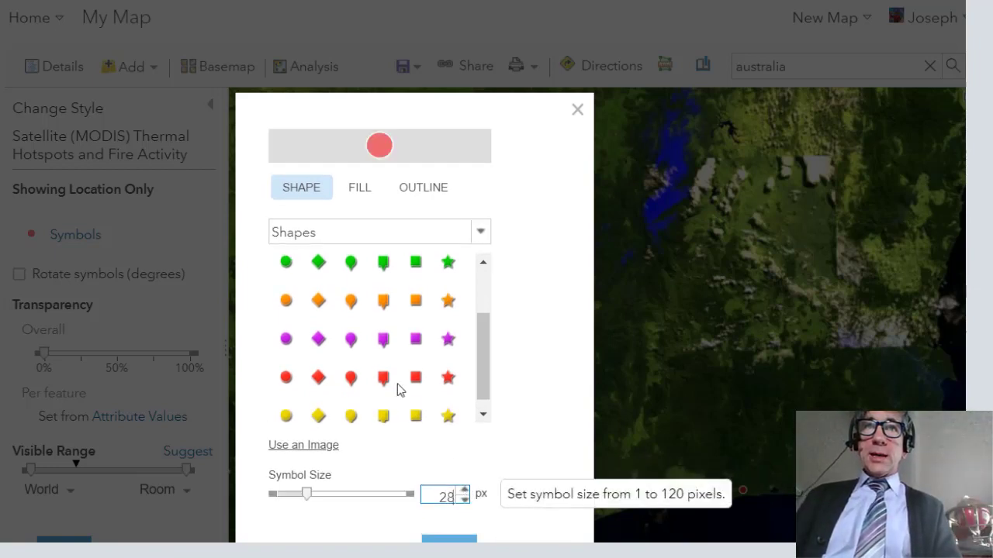
left_click(288, 419)
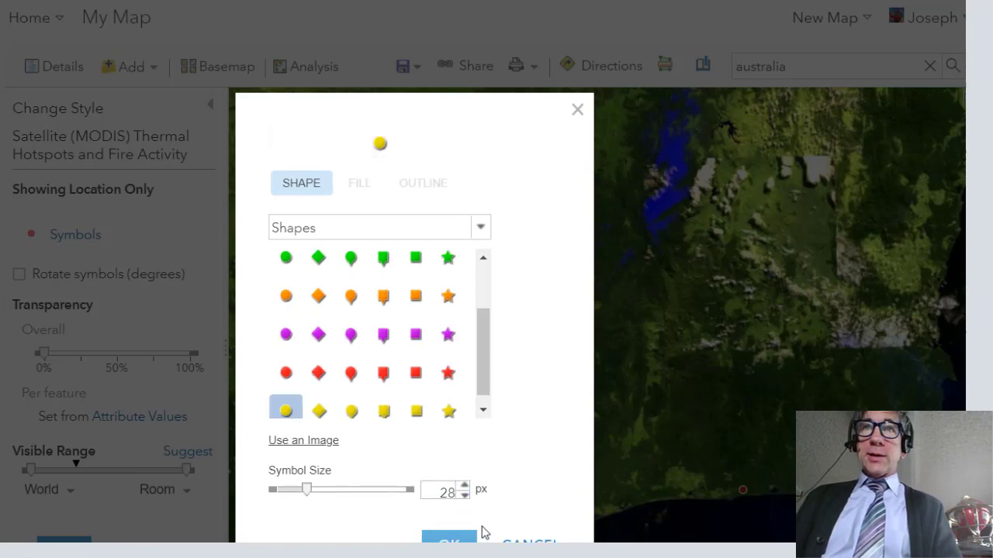
left_click(454, 538)
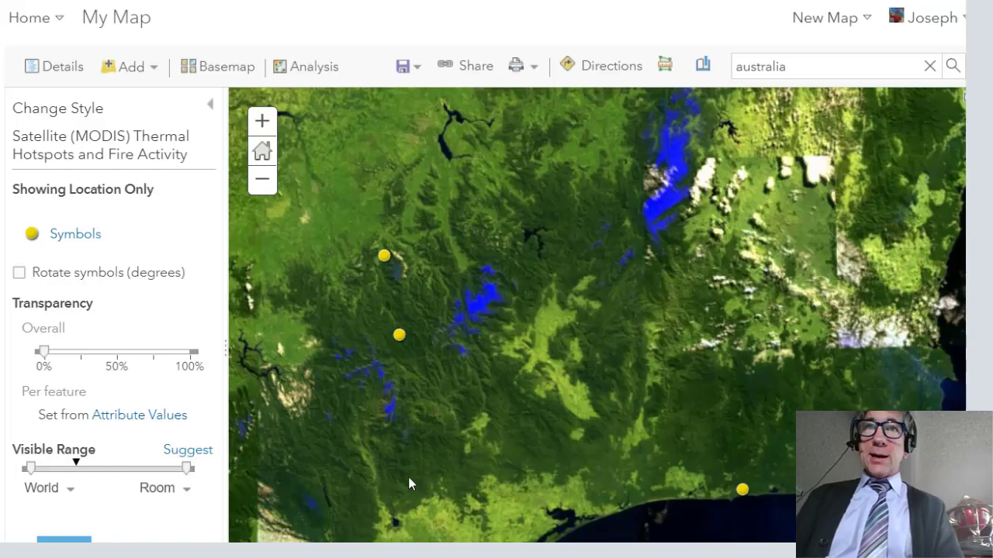
left_click(82, 539)
Open the coastal yellow hotspot's popup, zoom in on it, then zoom back out to the coast
left_click(63, 538)
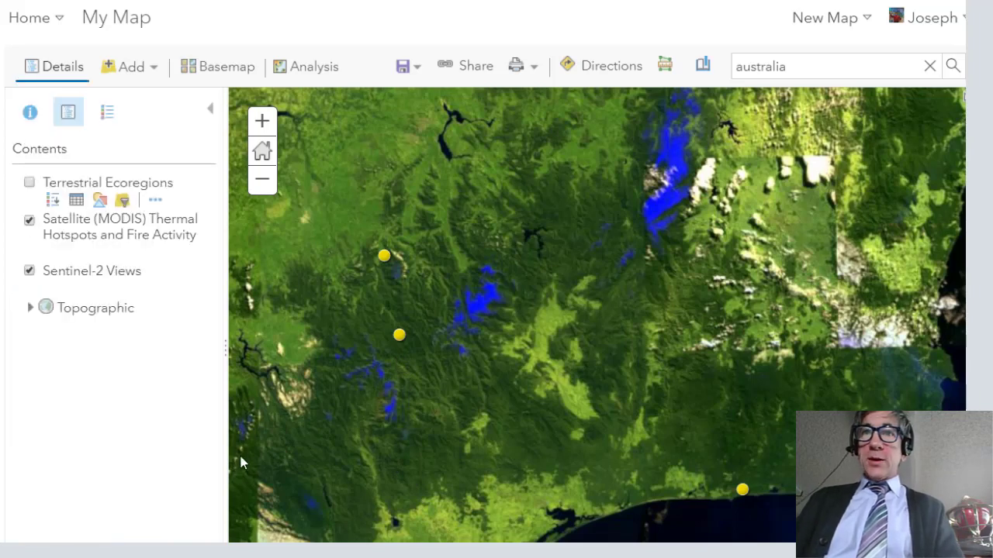
left_click(743, 489)
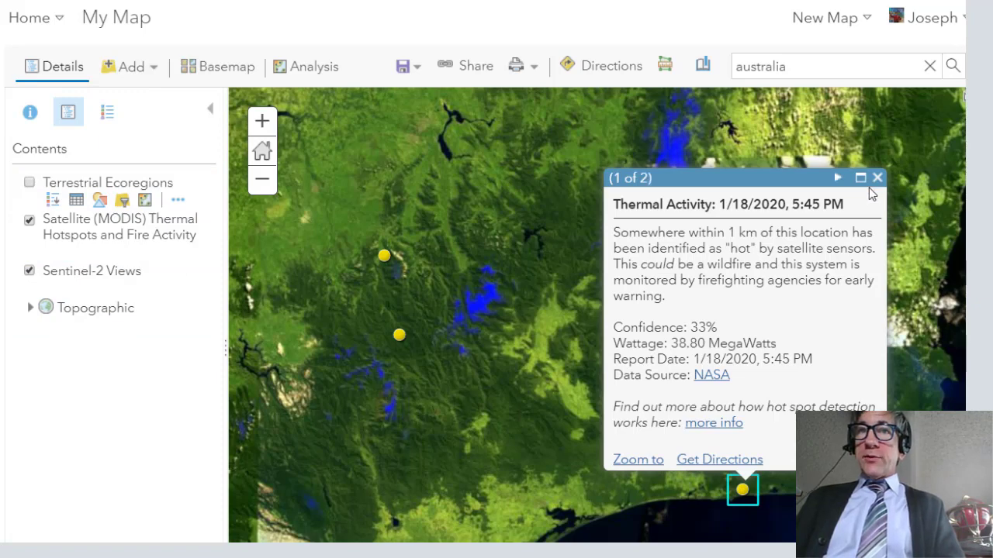
scroll(735, 509, "up", 2)
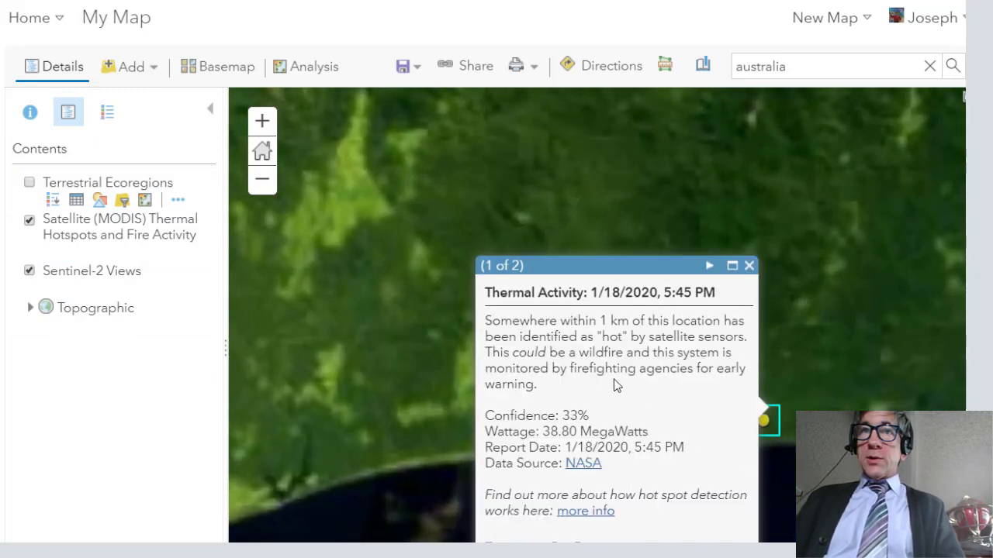
scroll(737, 300, "down", 2)
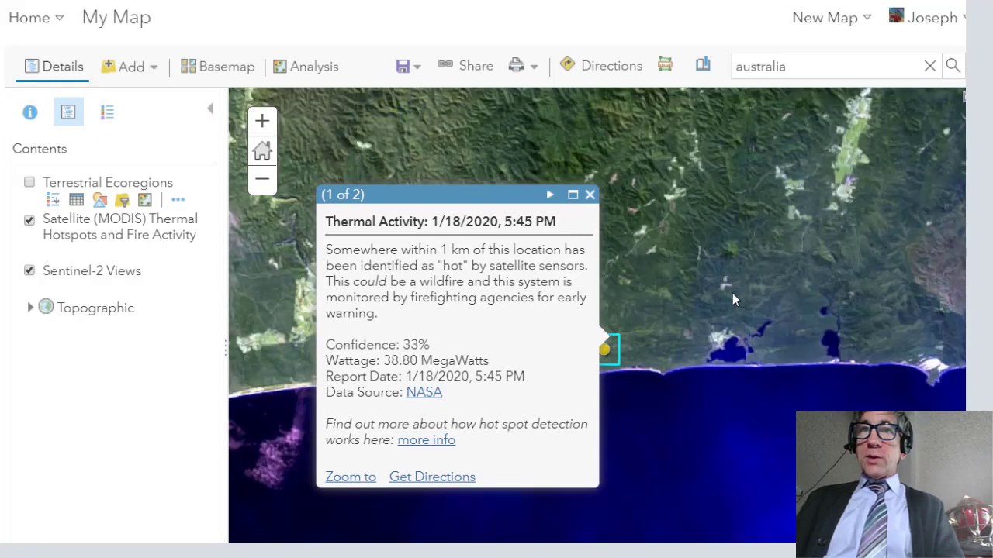
scroll(709, 327, "down", 1)
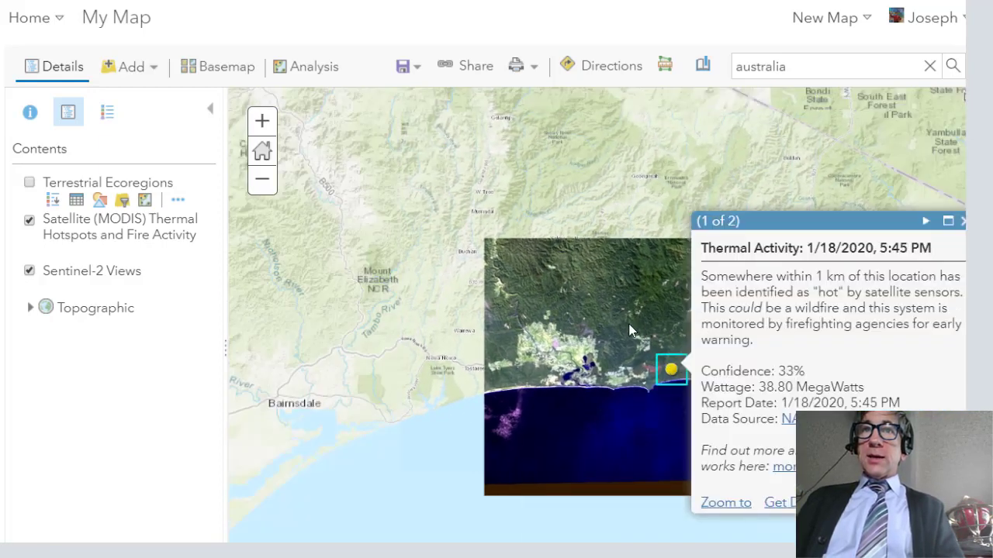
scroll(630, 331, "up", 3)
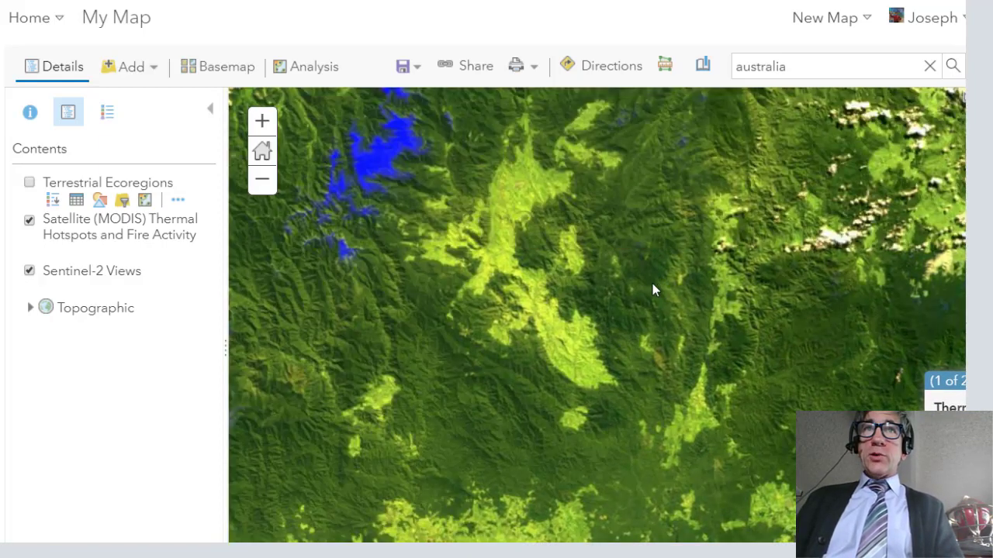
scroll(652, 286, "down", 2)
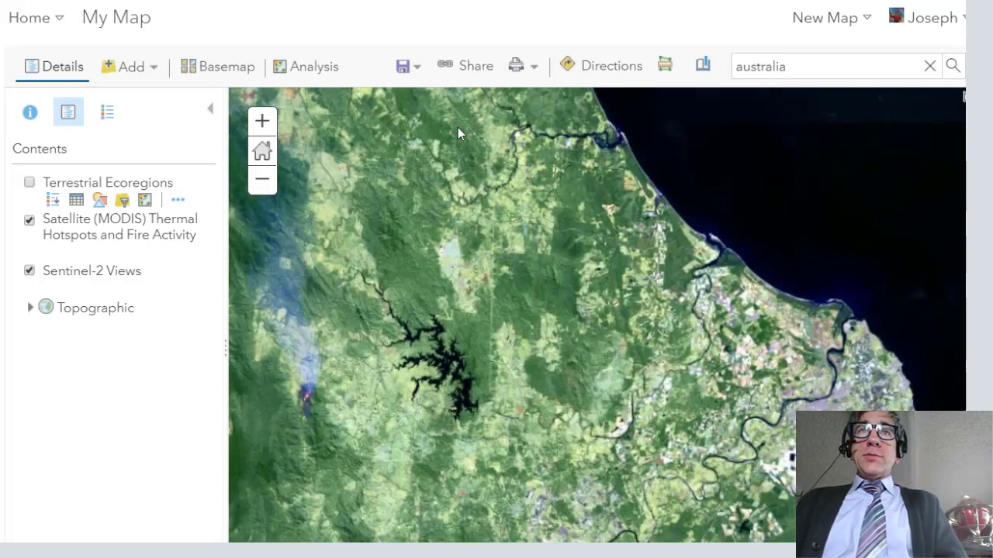
Use the OpenStreetMap basemap, hide Sentinel-2 Views, and pan to the coastal yellow hotspots
left_click(237, 69)
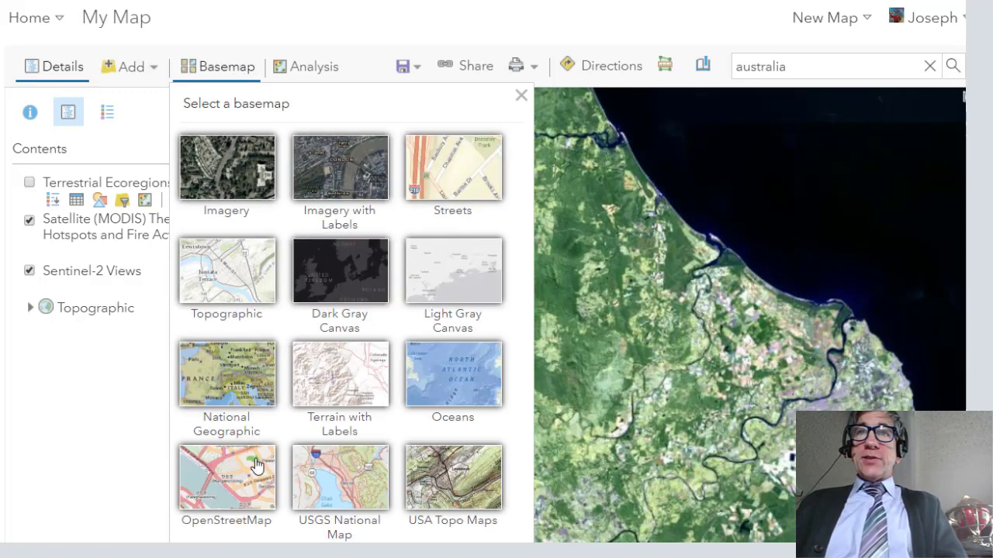
left_click(241, 485)
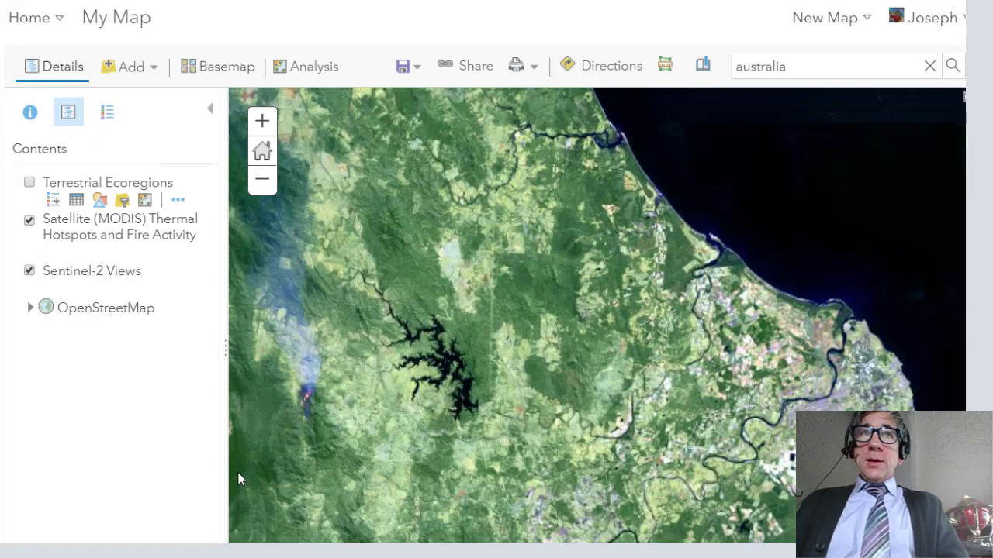
left_click(29, 271)
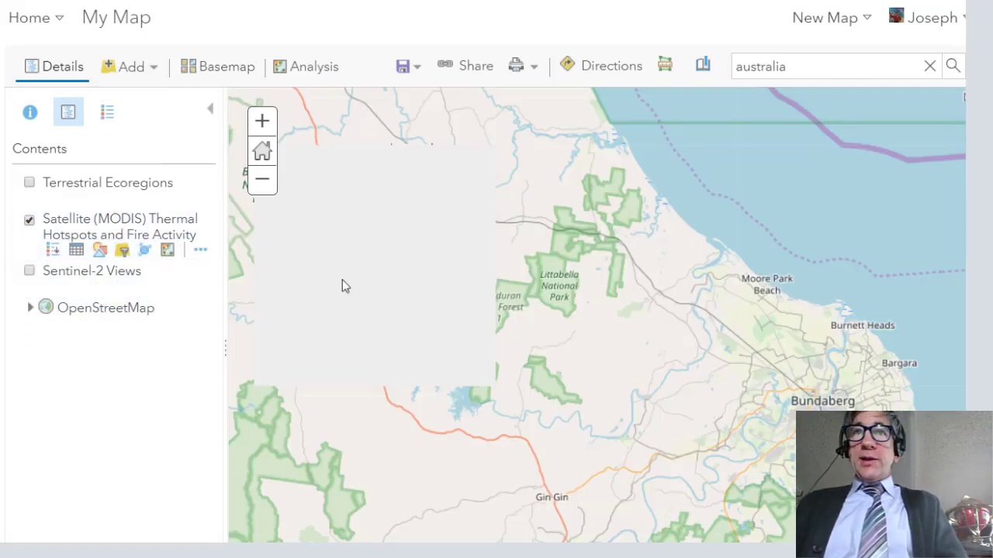
left_click(29, 272)
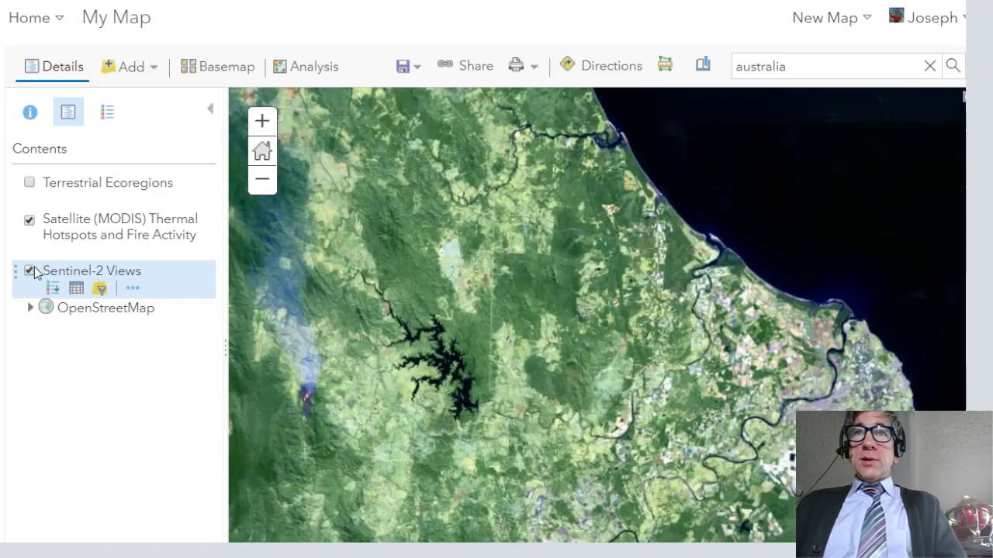
left_click(29, 271)
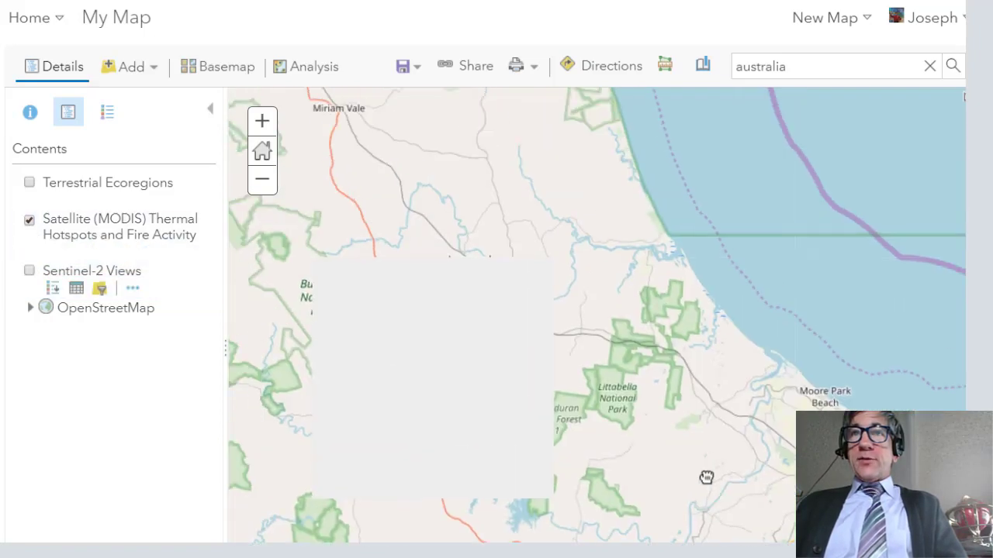
left_click_drag(706, 477, 651, 440)
left_click_drag(843, 269, 814, 228)
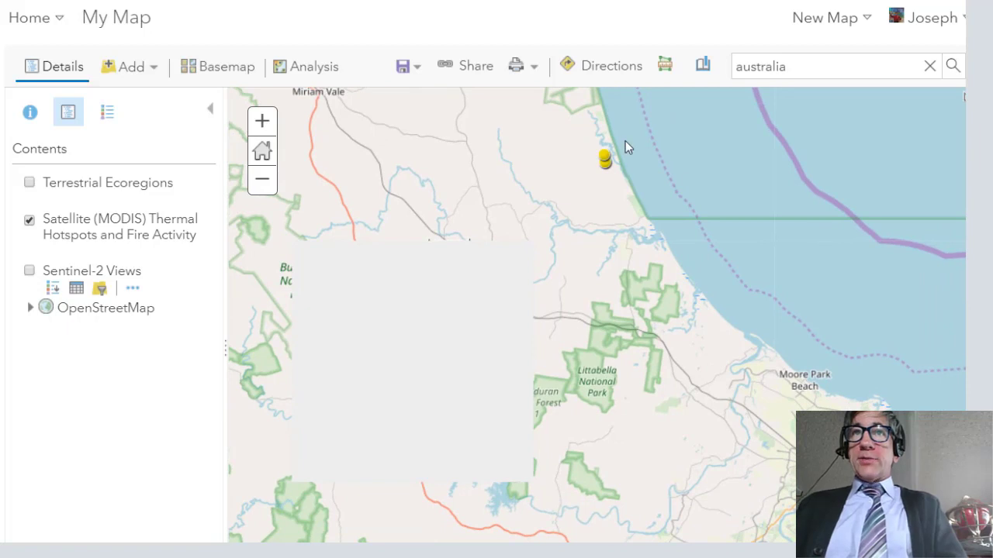
left_click(665, 66)
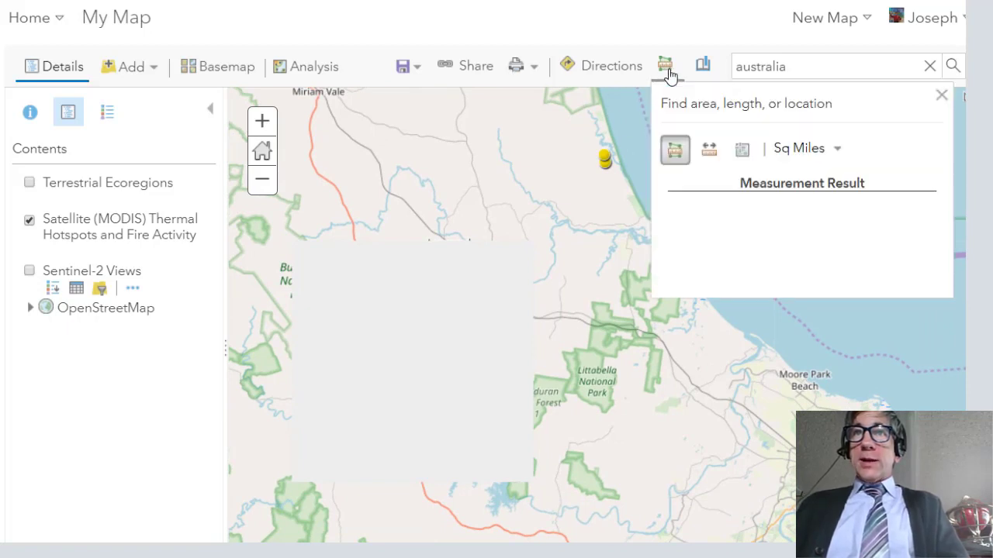
left_click(709, 150)
left_click(799, 148)
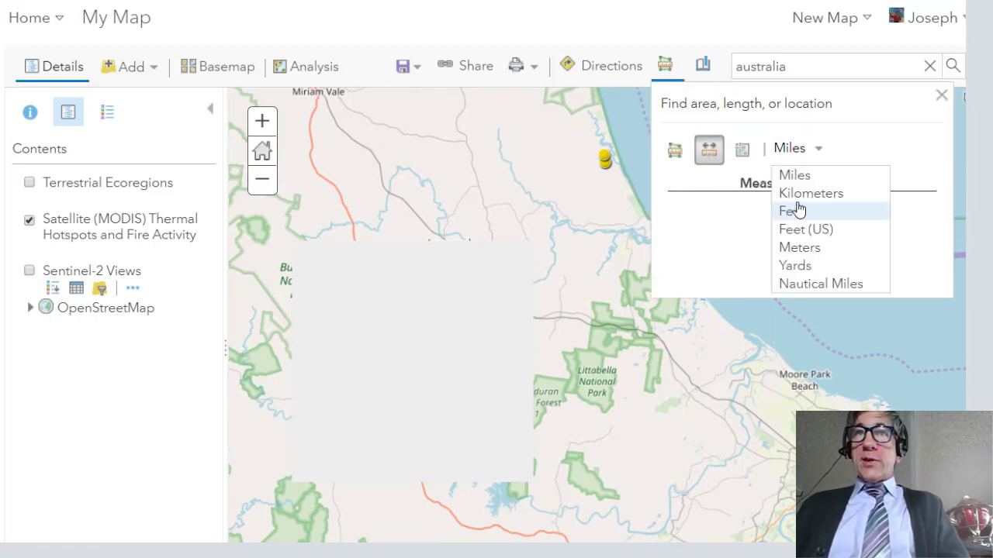
left_click(799, 193)
left_click(602, 166)
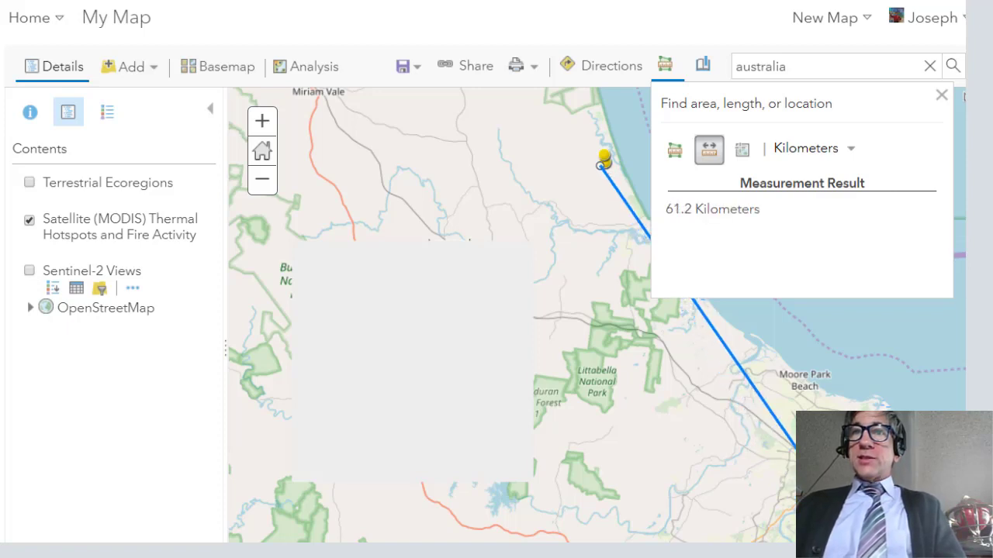
left_click(941, 95)
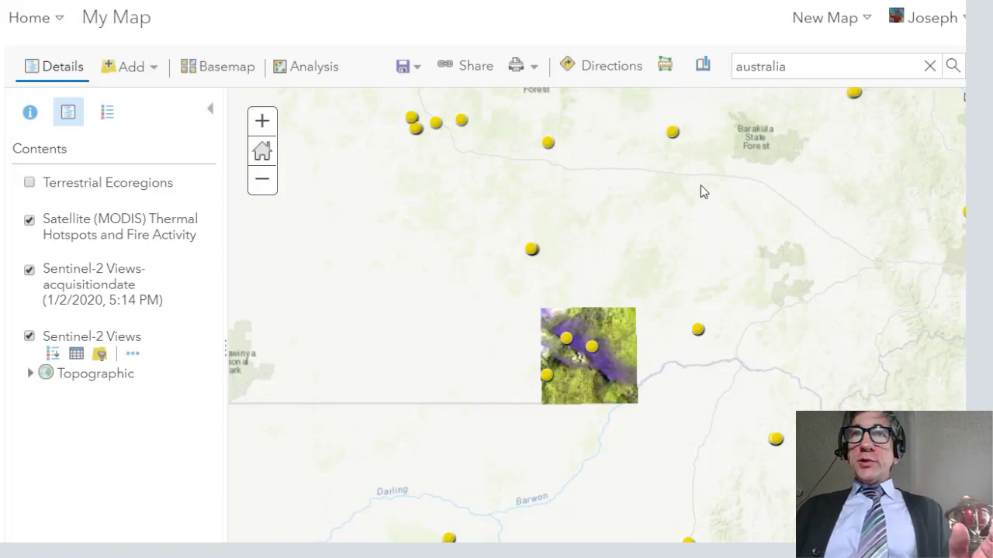
Zoom around the Sentinel-2 burn patch, then frame it together with Brisbane
scroll(604, 366, "up", 2)
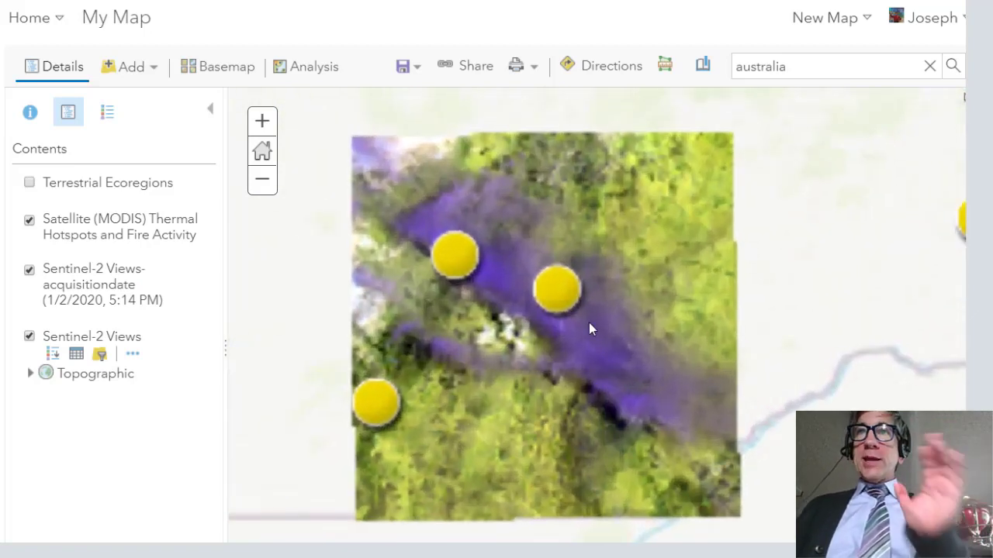
left_click_drag(603, 366, 622, 371)
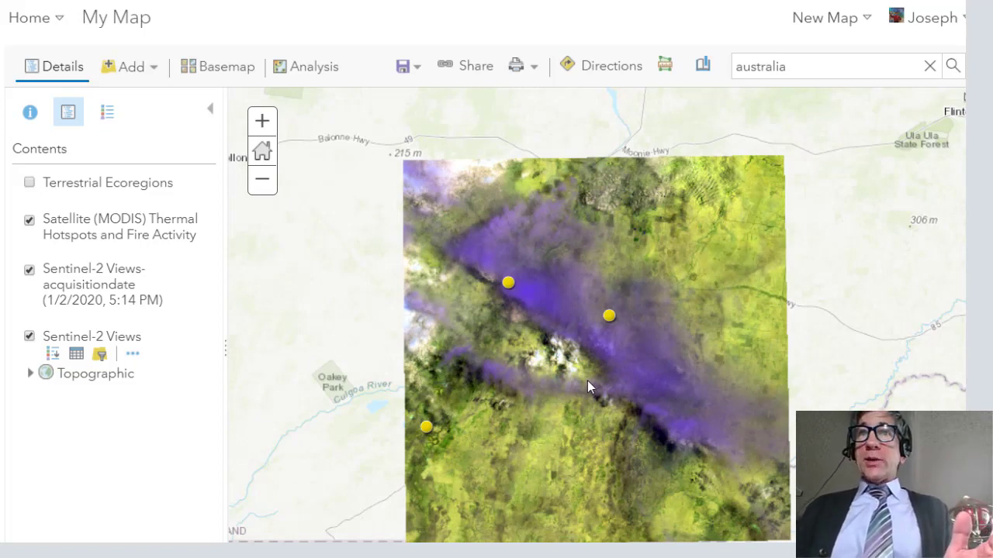
scroll(587, 380, "up", 1)
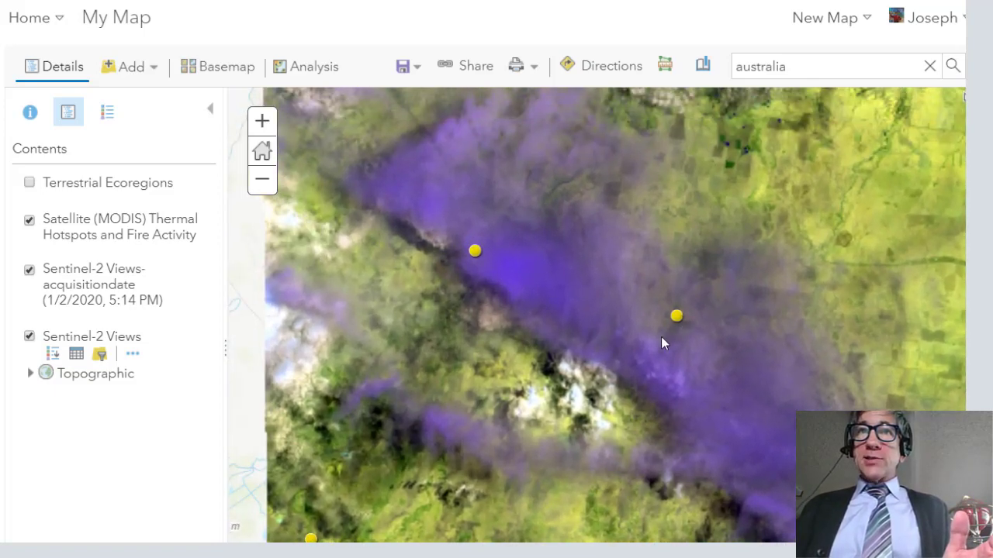
left_click_drag(594, 381, 676, 436)
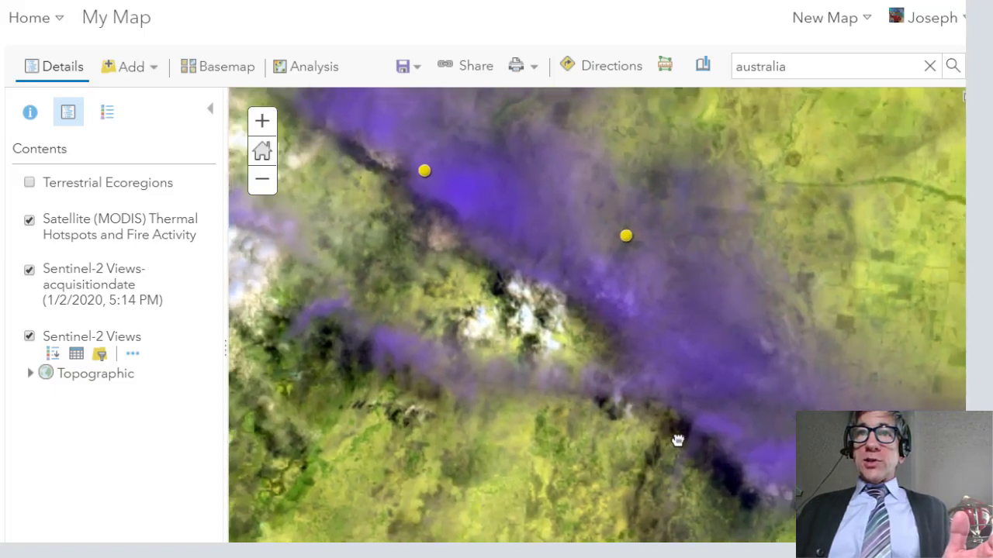
scroll(668, 431, "down", 2)
scroll(667, 429, "down", 1)
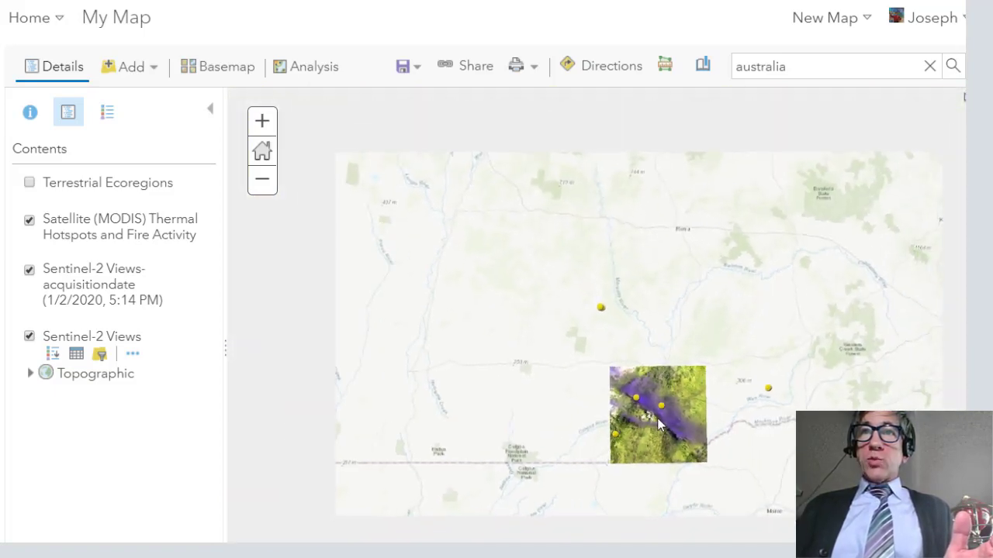
left_click_drag(586, 388, 445, 319)
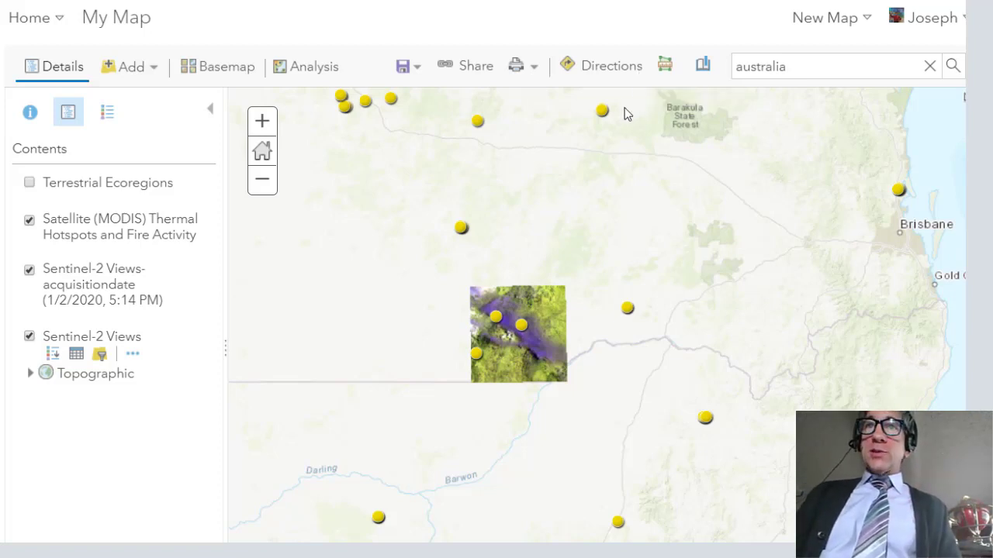
left_click_drag(695, 242, 638, 239)
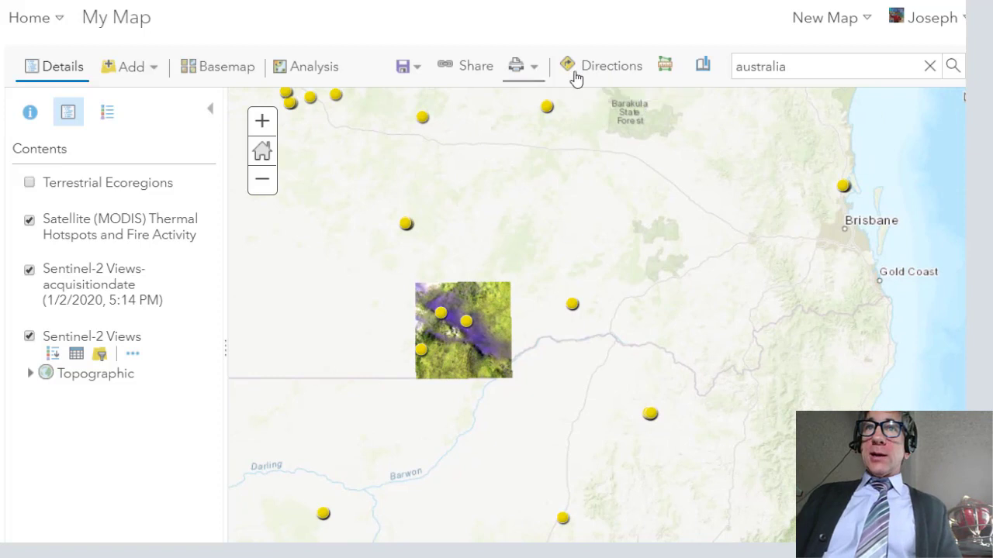
Measure the distance from Brisbane to the Sentinel-2 burn image: 438.1 Kilometers
left_click(665, 65)
left_click(749, 398)
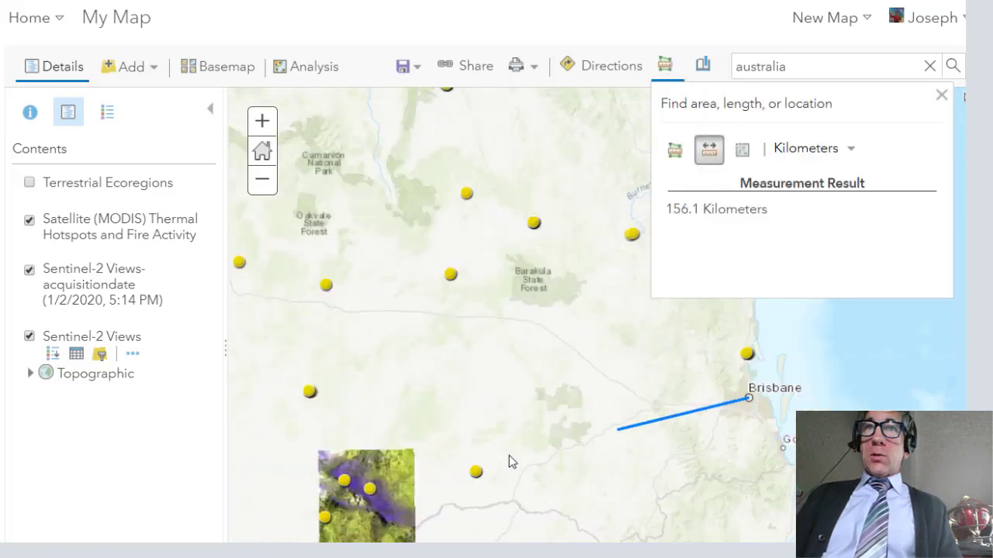
left_click(386, 481)
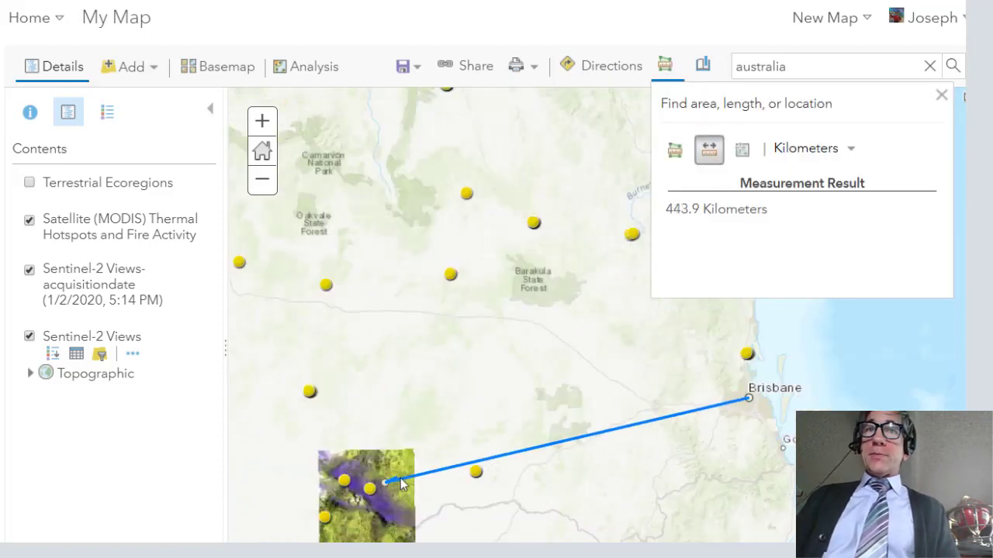
double_click(393, 479)
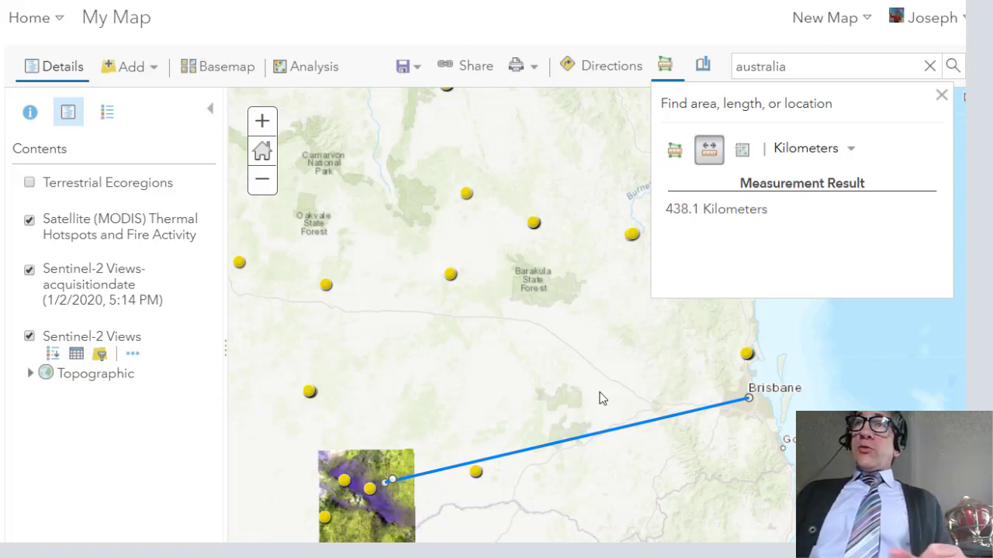